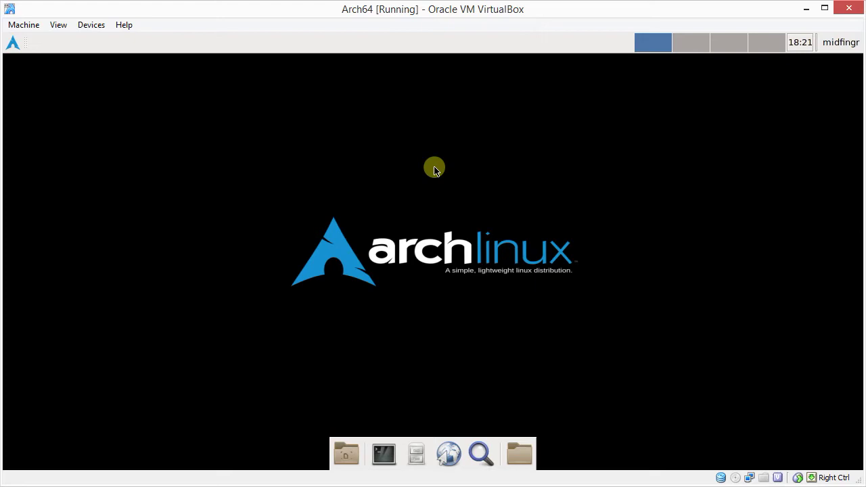
Step: Open the file manager and go to the hidden .config folder
{"action": "left_click", "coordinate": [420, 463]}
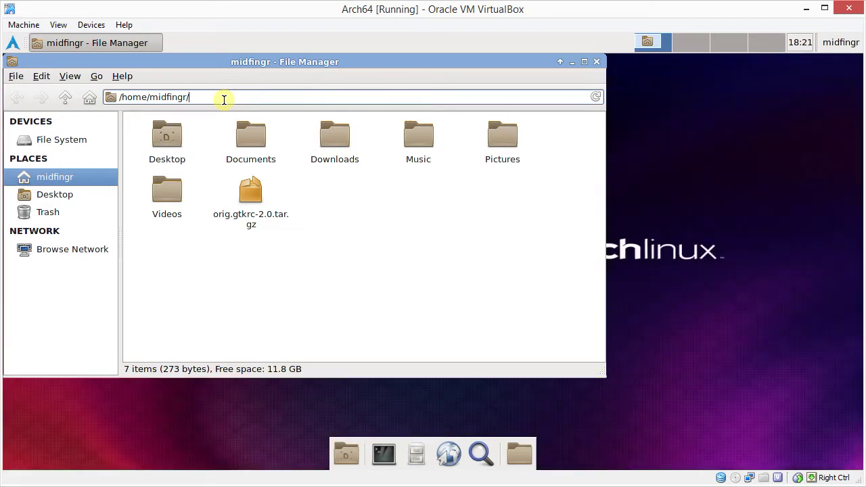
{"action": "type", "text": "co"}
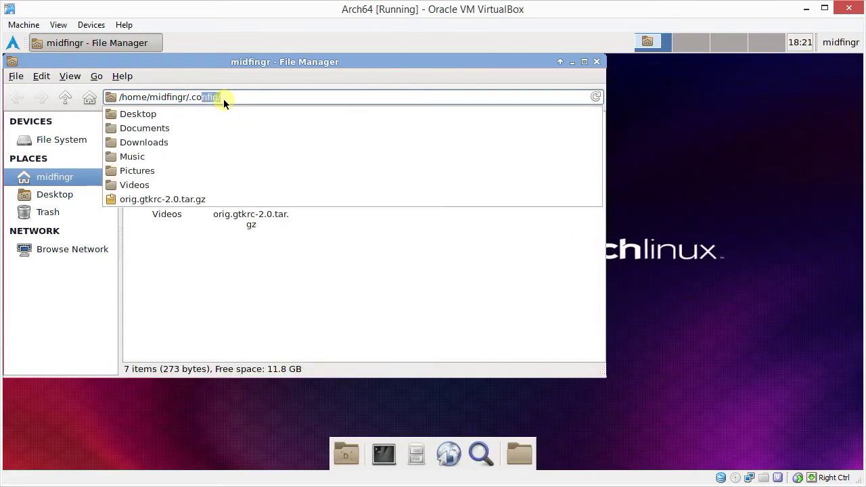
{"action": "key", "text": "Return"}
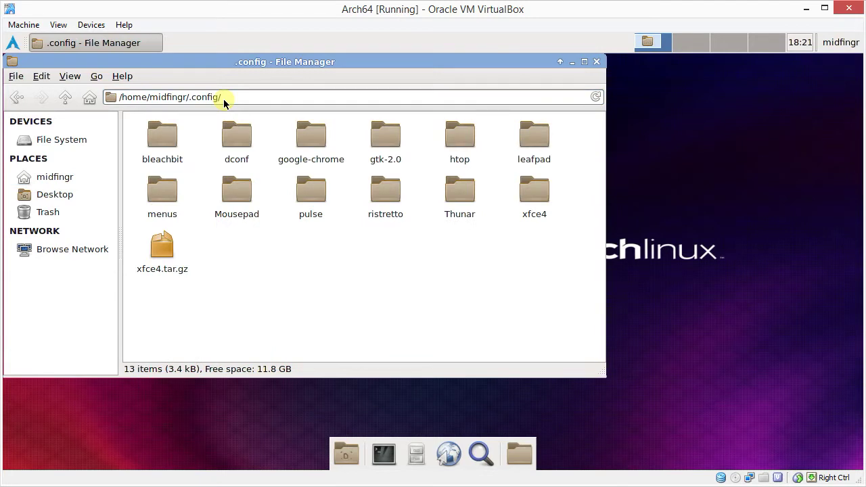
Step: Archive the xfce4 folder as xfce4_whisker.tar.gz
{"action": "right_click", "coordinate": [532, 193]}
{"action": "left_click", "coordinate": [535, 194]}
{"action": "right_click", "coordinate": [536, 195]}
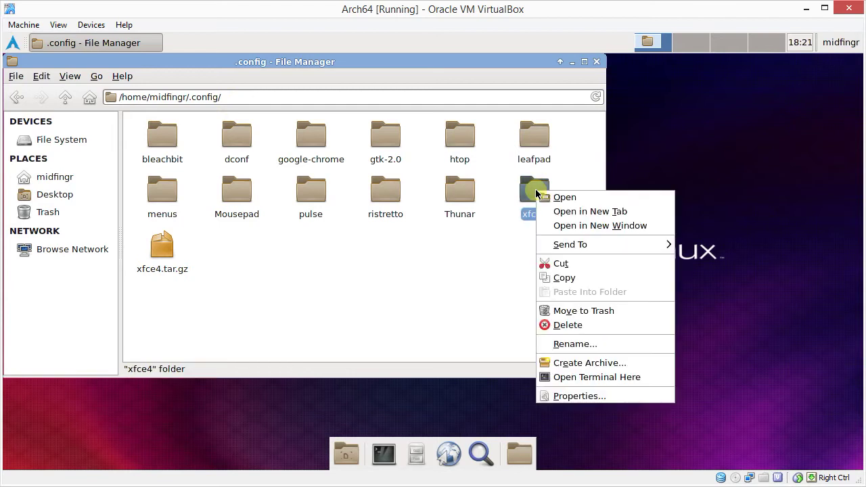
{"action": "left_click", "coordinate": [605, 365]}
{"action": "left_click", "coordinate": [417, 209]}
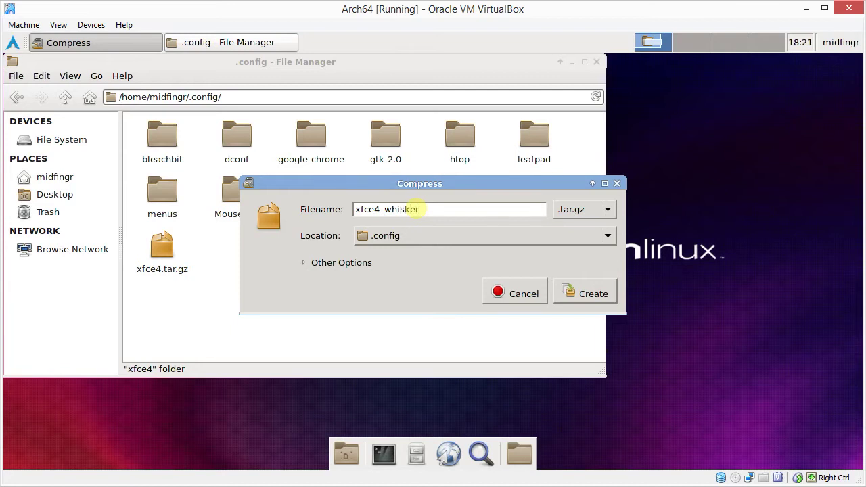
{"action": "key", "text": "Return"}
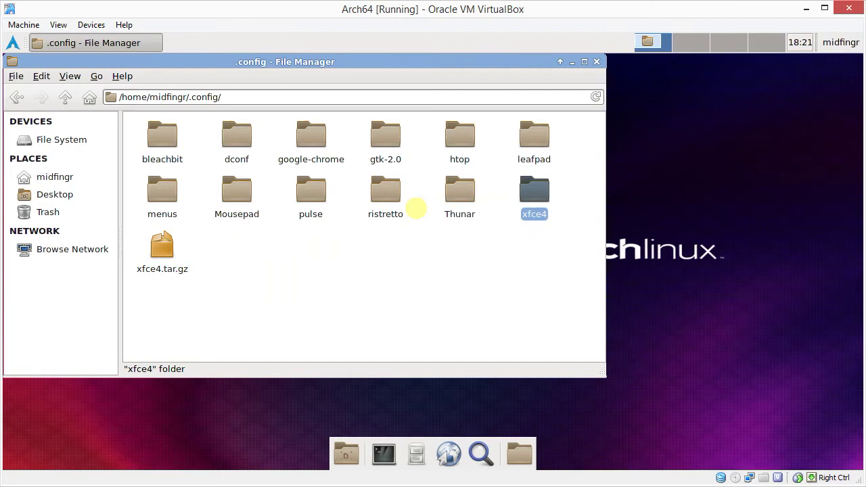
{"action": "left_click", "coordinate": [418, 249]}
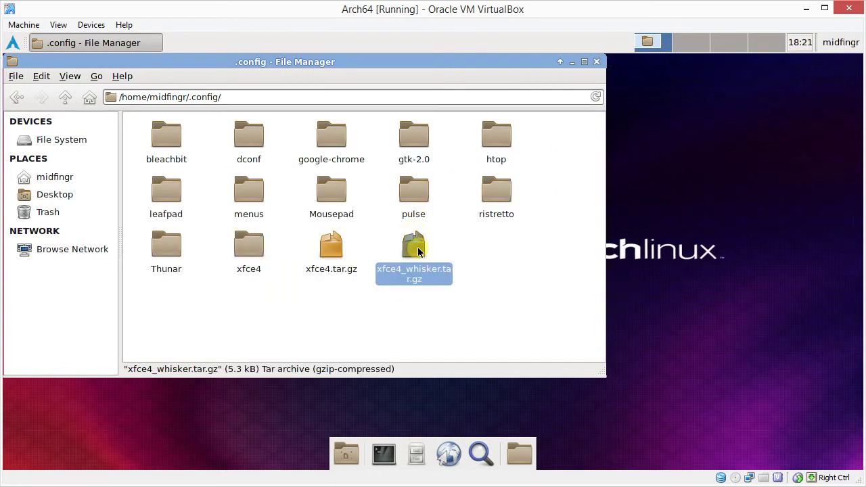
Step: Close the file manager and open the Panel settings from a Whisker Menu 'panel' search
{"action": "left_click", "coordinate": [472, 257]}
{"action": "key", "text": "ctrl+w"}
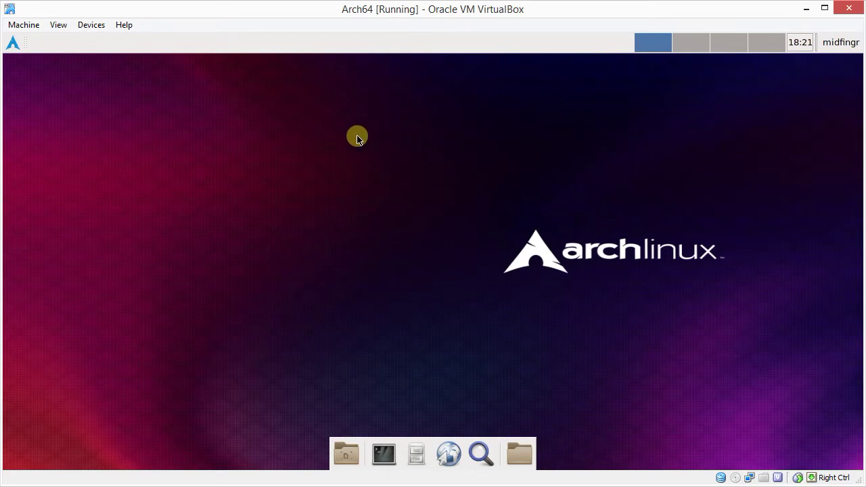
{"action": "left_click", "coordinate": [13, 43]}
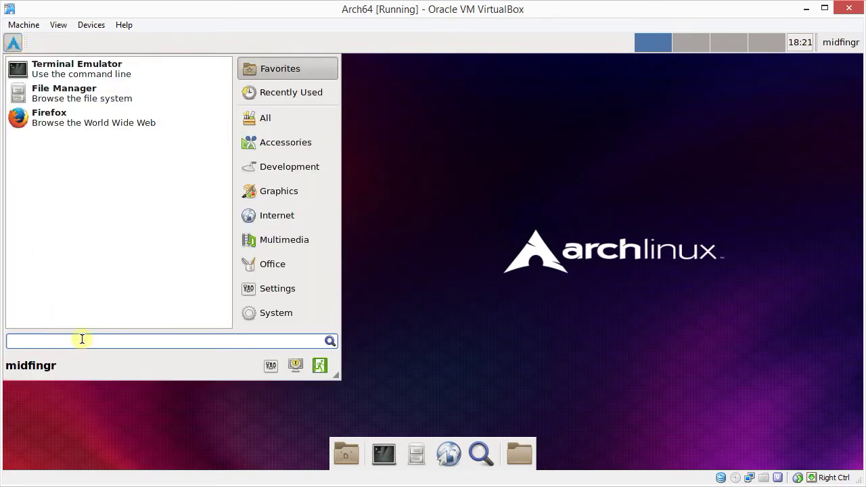
{"action": "type", "text": "panel"}
{"action": "key", "text": "Return"}
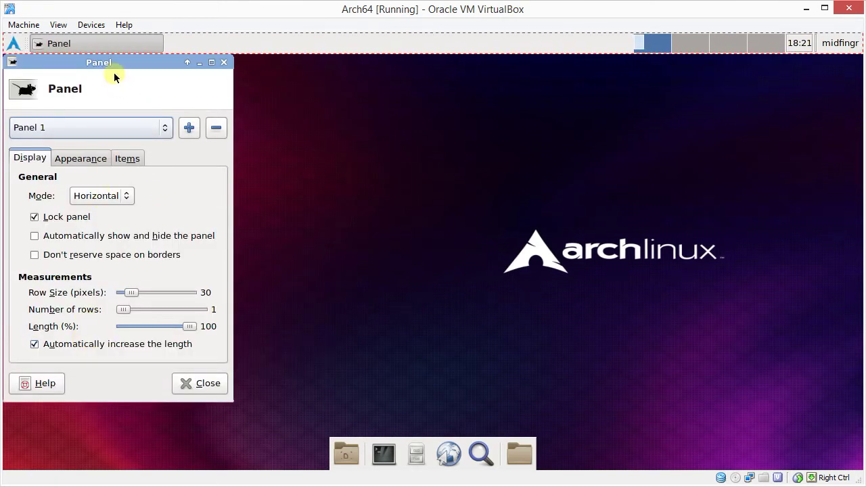
{"action": "left_click_drag", "start_coordinate": [112, 63], "coordinate": [377, 70]}
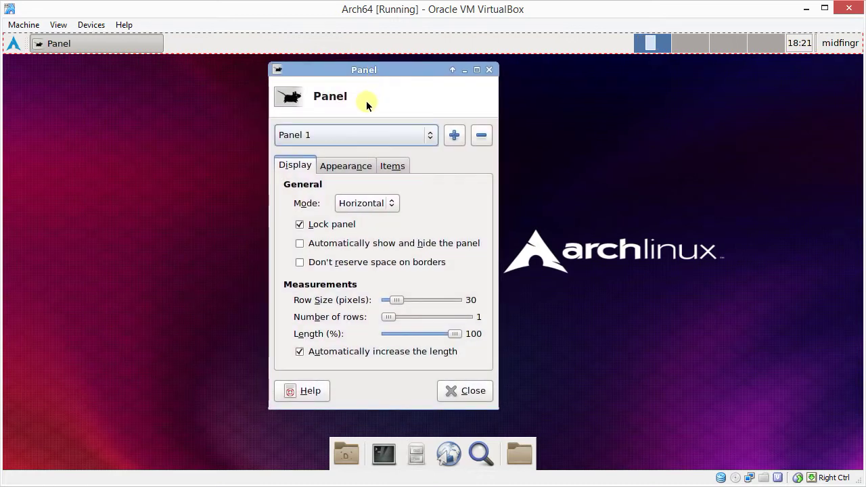
Step: Select Panel 2 and remove it
{"action": "left_click", "coordinate": [367, 140]}
{"action": "left_click", "coordinate": [368, 147]}
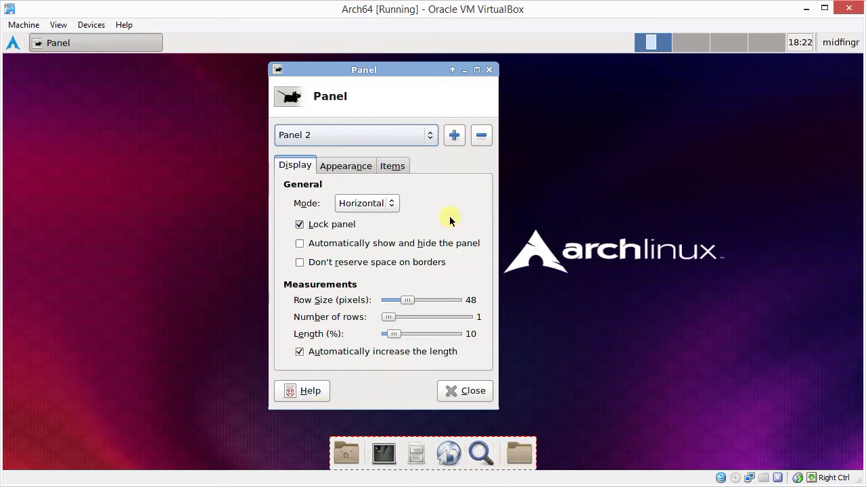
{"action": "left_click", "coordinate": [480, 137]}
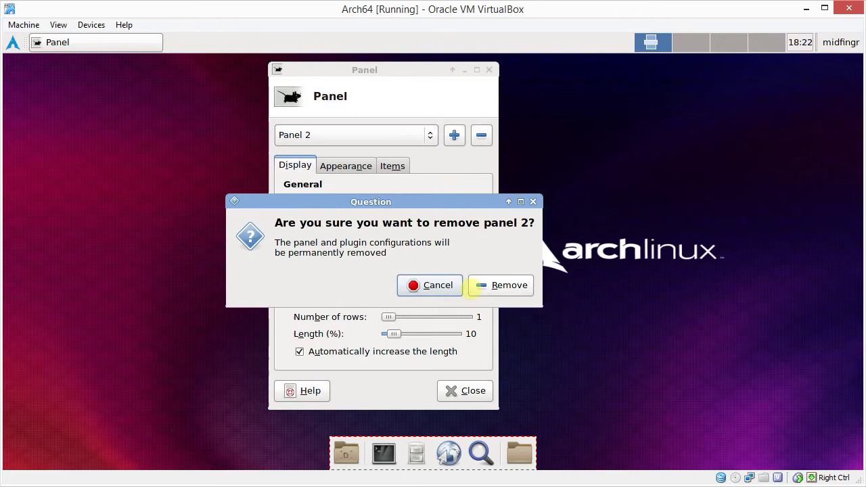
{"action": "left_click", "coordinate": [493, 288]}
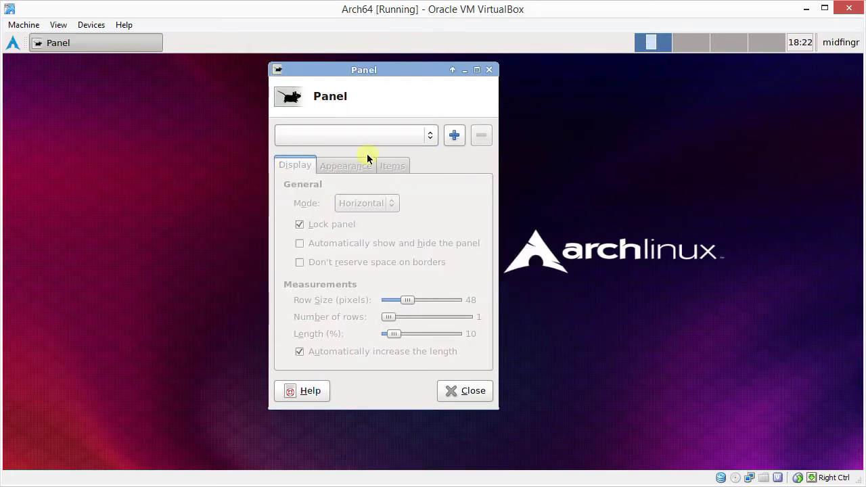
Step: Unlock Panel 1 and drag it from the top edge to the bottom of the screen
{"action": "left_click", "coordinate": [337, 136]}
{"action": "left_click", "coordinate": [337, 136]}
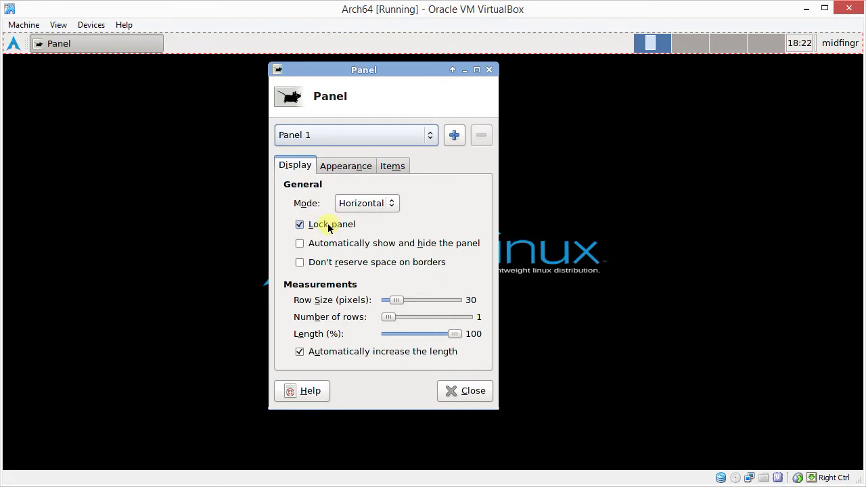
{"action": "left_click", "coordinate": [301, 226]}
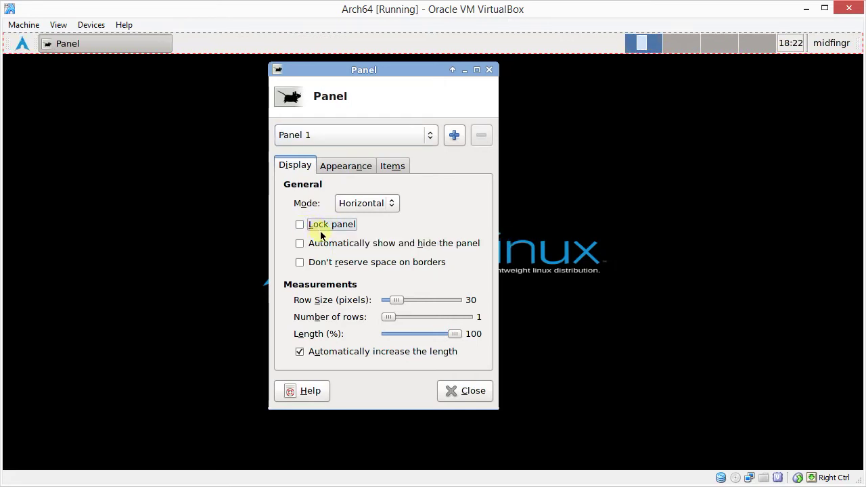
{"action": "left_click", "coordinate": [389, 171]}
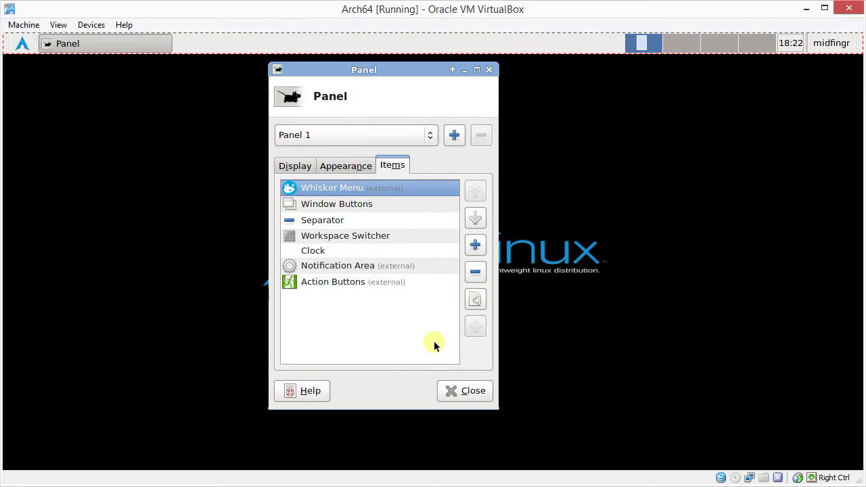
{"action": "left_click", "coordinate": [452, 393]}
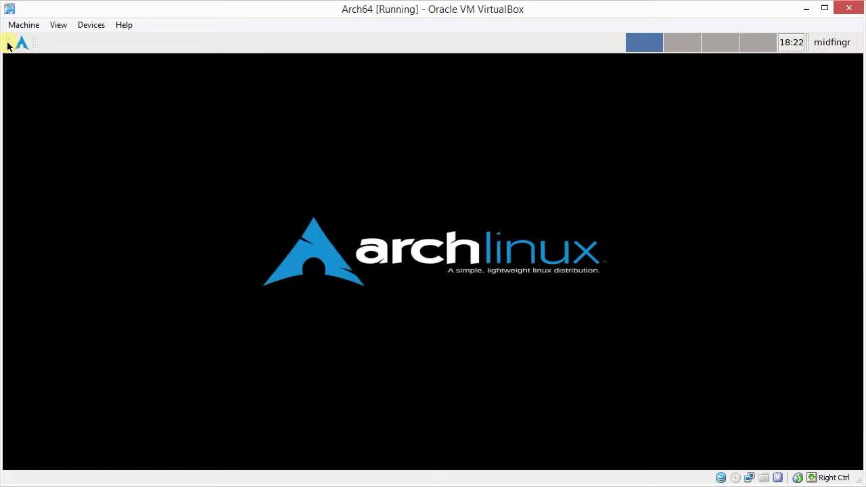
{"action": "left_click_drag", "start_coordinate": [6, 46], "coordinate": [3, 460]}
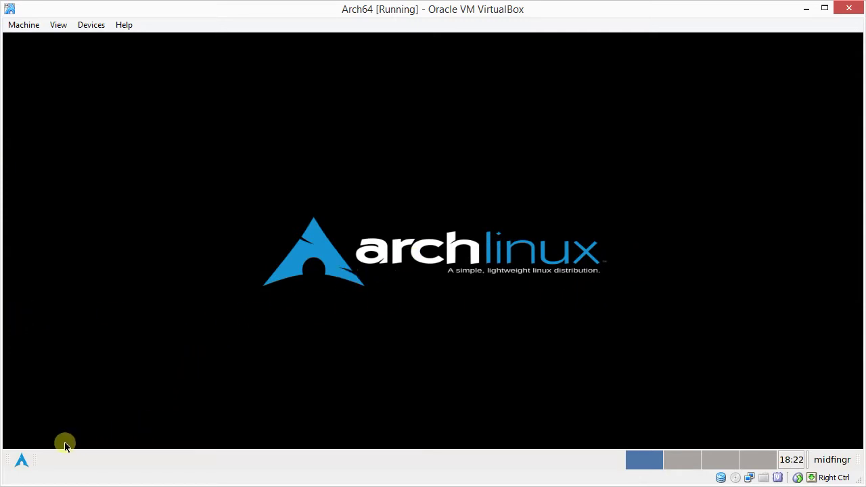
Step: Enable Whisker Menu's options placing the search entry by the panel button and commands beside it
{"action": "left_click", "coordinate": [20, 461]}
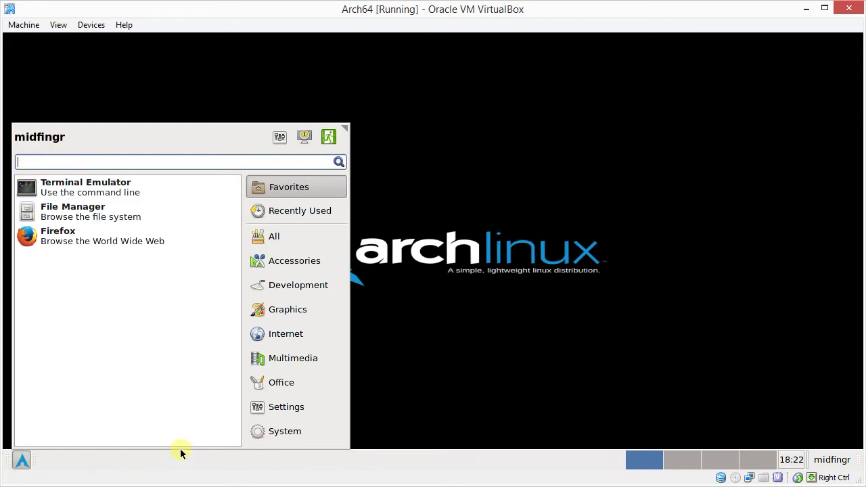
{"action": "left_click", "coordinate": [21, 460]}
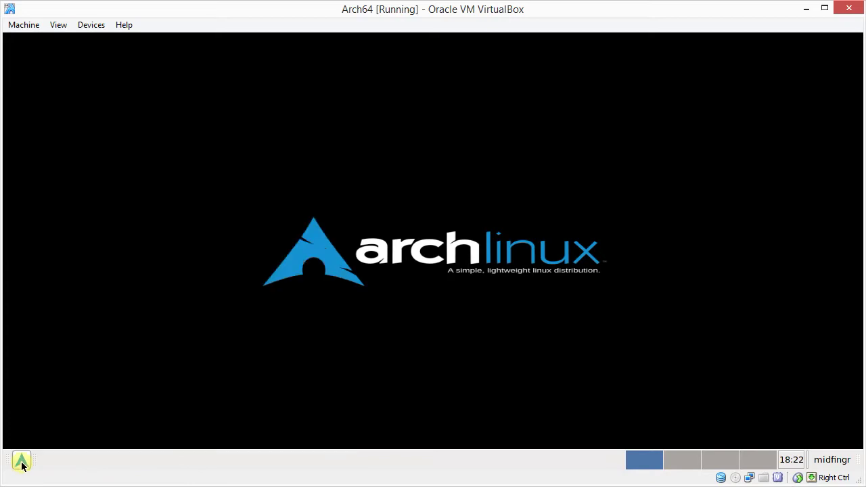
{"action": "right_click", "coordinate": [21, 461]}
{"action": "left_click", "coordinate": [42, 404]}
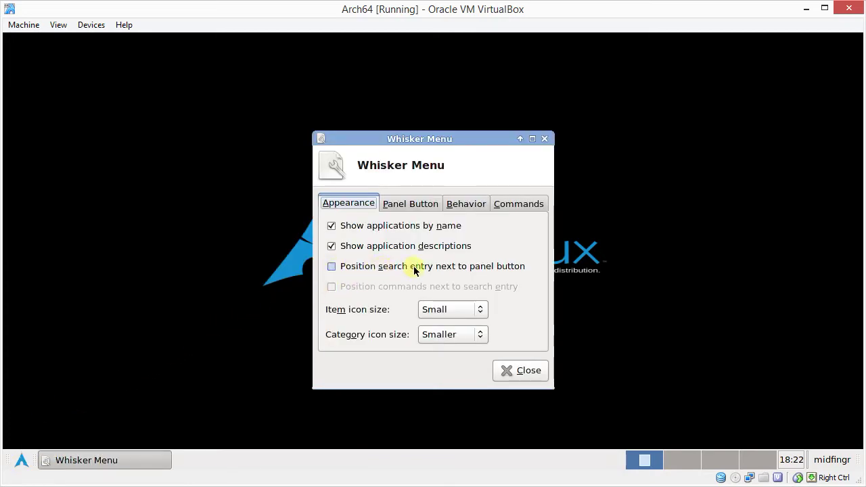
{"action": "left_click", "coordinate": [459, 270]}
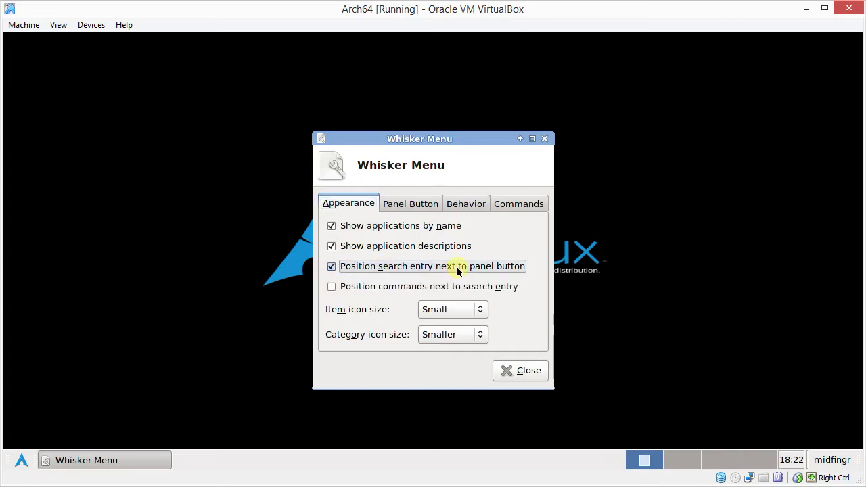
{"action": "left_click", "coordinate": [368, 287]}
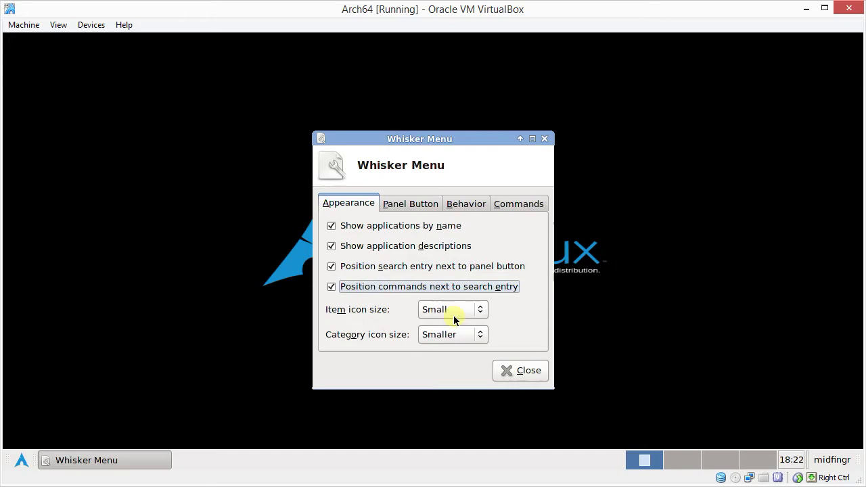
{"action": "left_click", "coordinate": [509, 369]}
{"action": "key", "text": "super"}
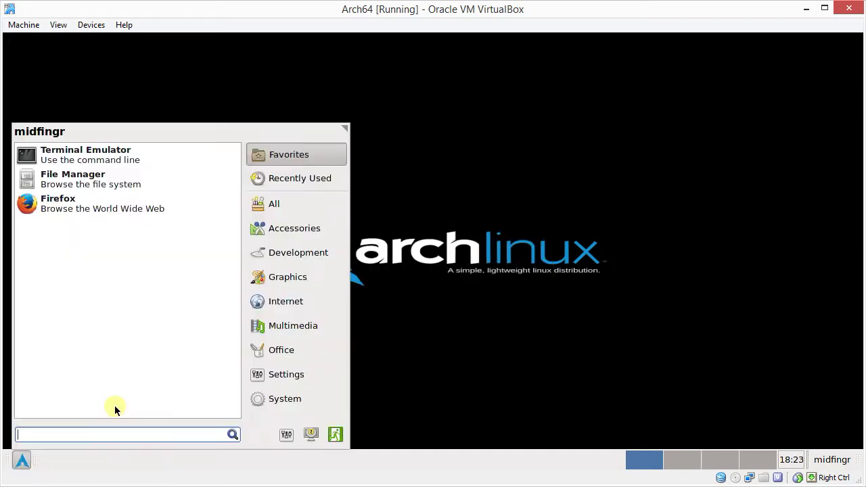
{"action": "key", "text": "super"}
{"action": "key", "text": "super"}
{"action": "key", "text": "super"}
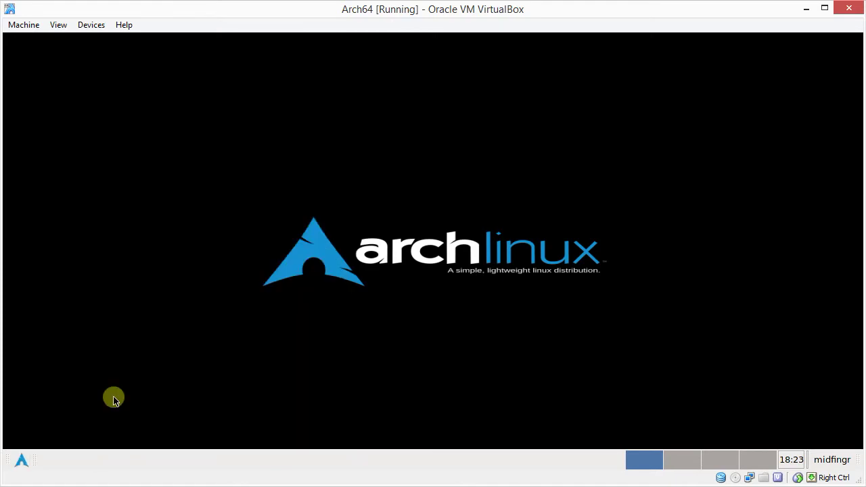
Step: Remove the Workspace Switcher, Clock and Action Buttons items from the panel
{"action": "right_click", "coordinate": [665, 466]}
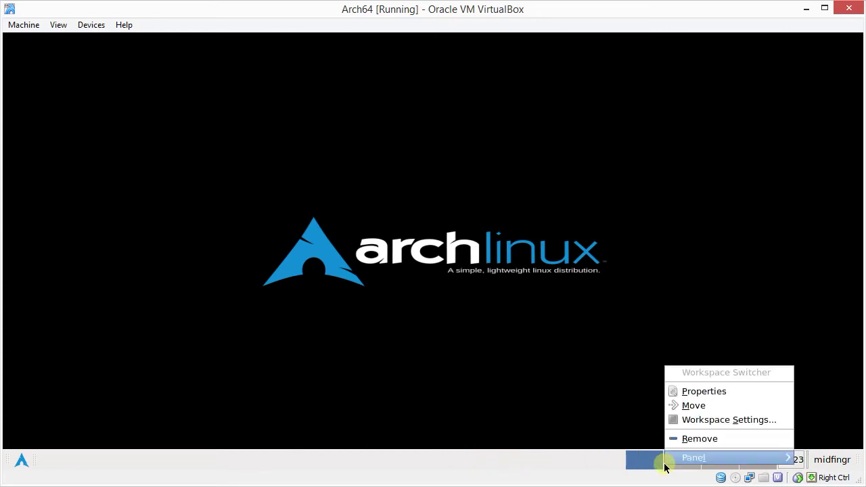
{"action": "left_click", "coordinate": [697, 440]}
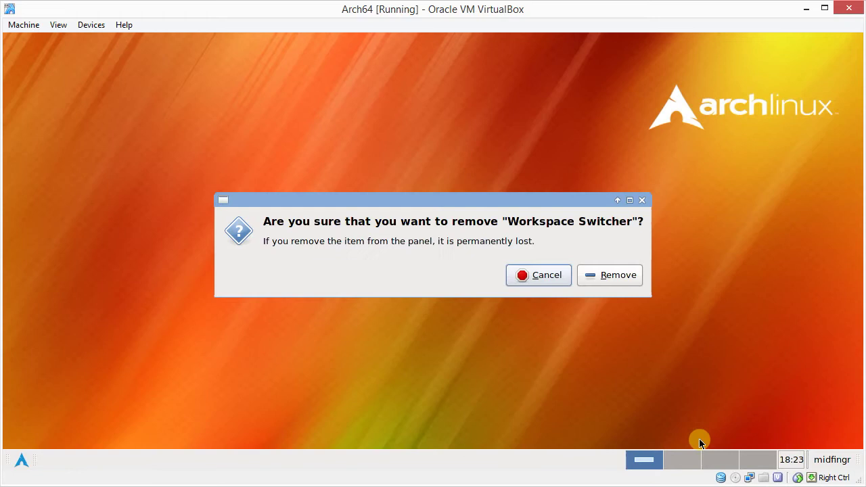
{"action": "left_click", "coordinate": [600, 280]}
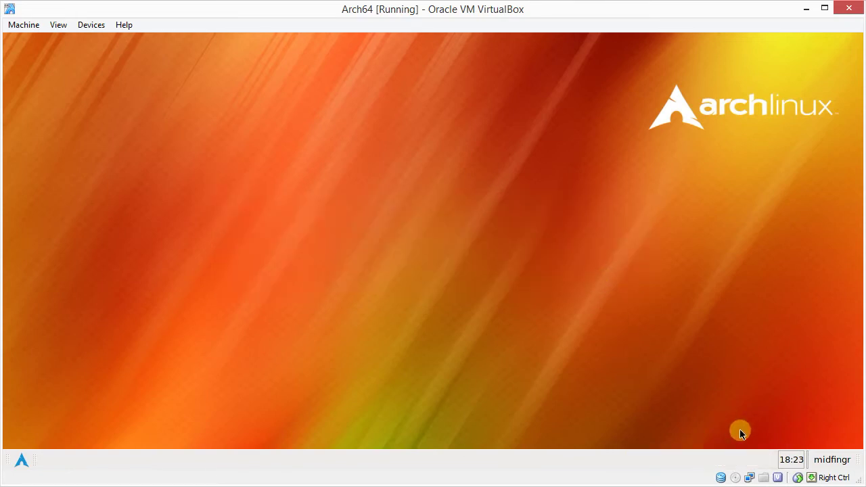
{"action": "right_click", "coordinate": [787, 459]}
{"action": "mouse_move", "coordinate": [788, 462]}
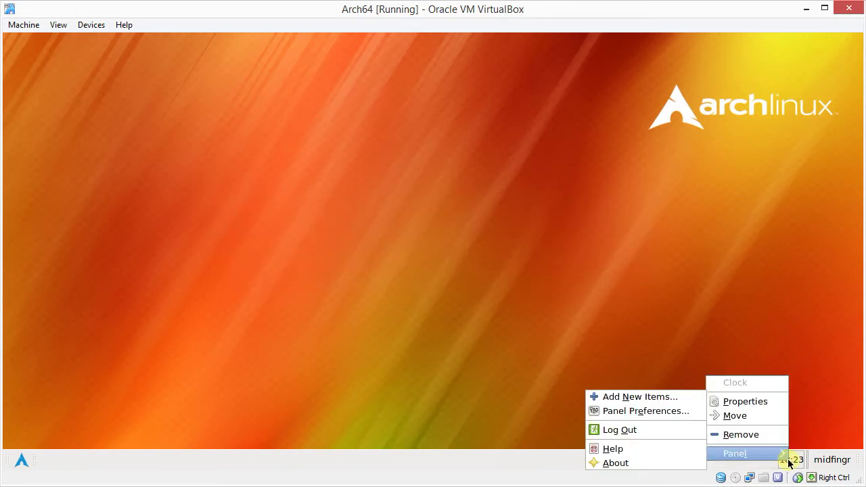
{"action": "left_click", "coordinate": [757, 435]}
{"action": "left_click", "coordinate": [567, 279]}
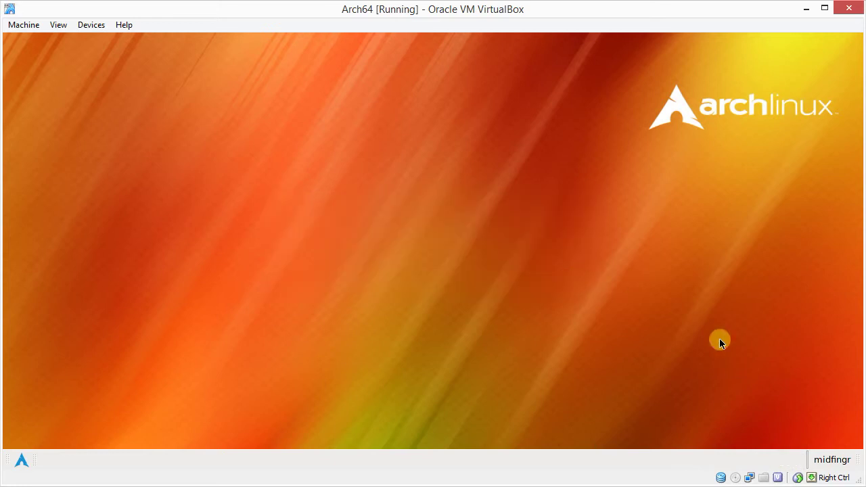
{"action": "right_click", "coordinate": [837, 459]}
{"action": "mouse_move", "coordinate": [837, 459]}
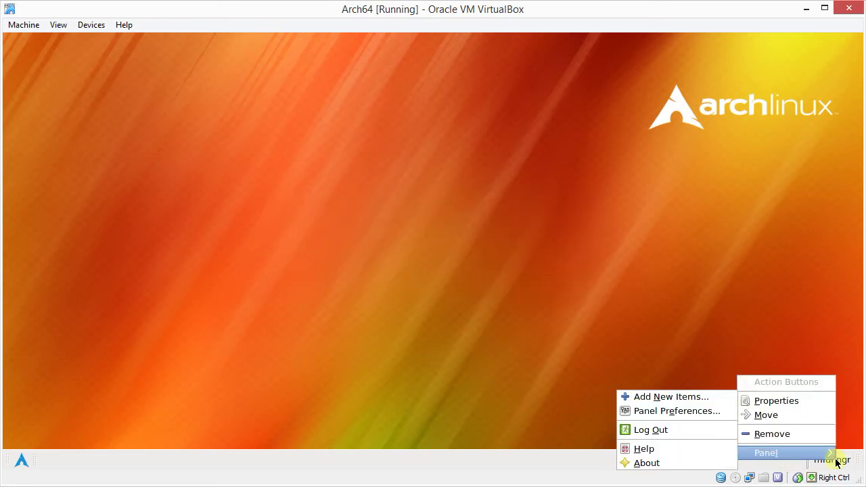
{"action": "left_click", "coordinate": [783, 433]}
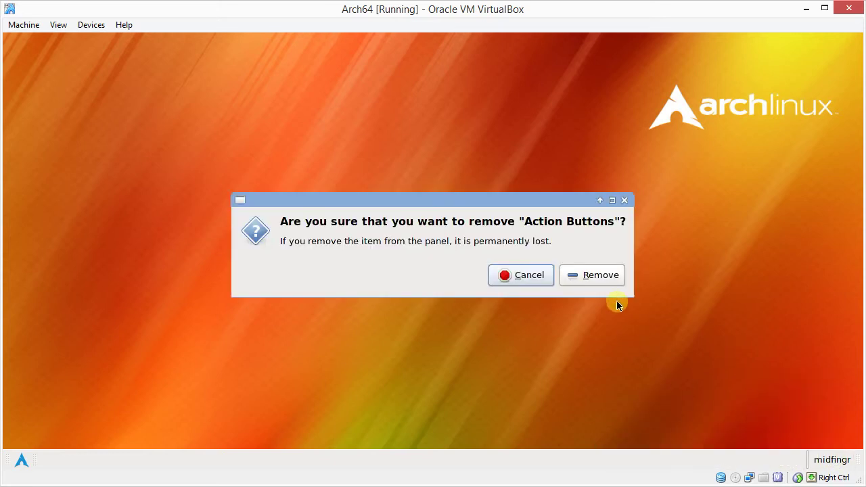
{"action": "left_click", "coordinate": [606, 283]}
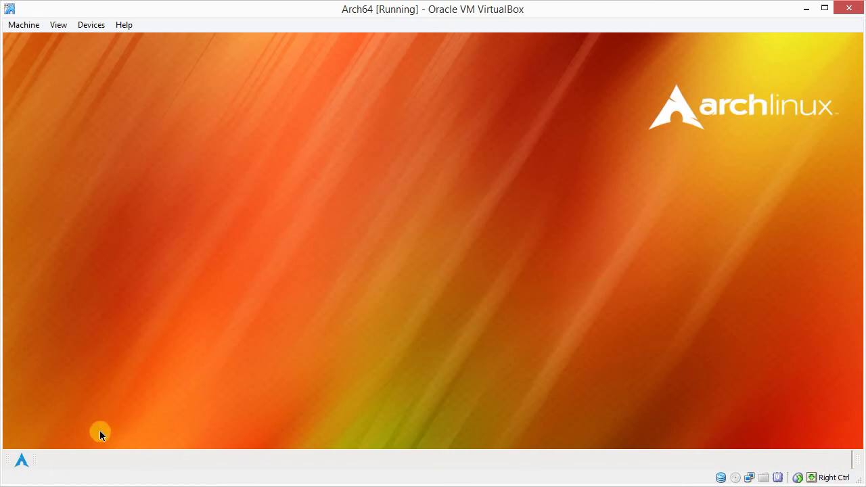
Step: Open the Panel settings via a 'pa' menu search and show the Items list
{"action": "left_click", "coordinate": [22, 462]}
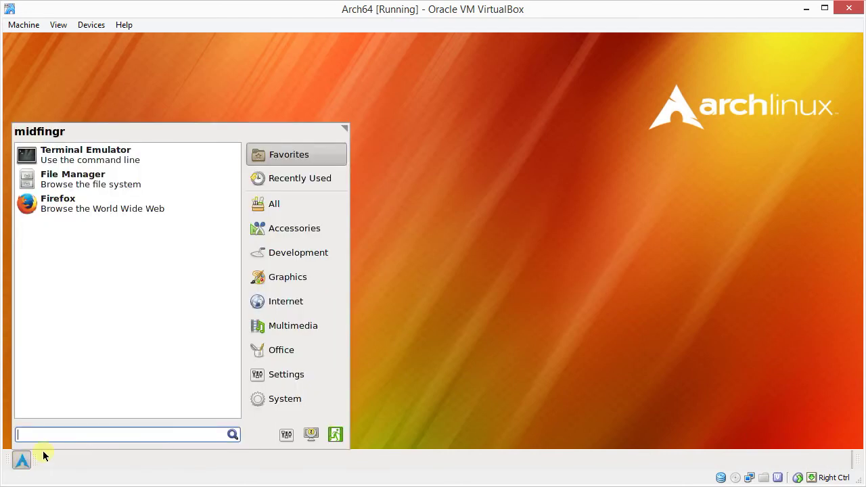
{"action": "type", "text": "pa"}
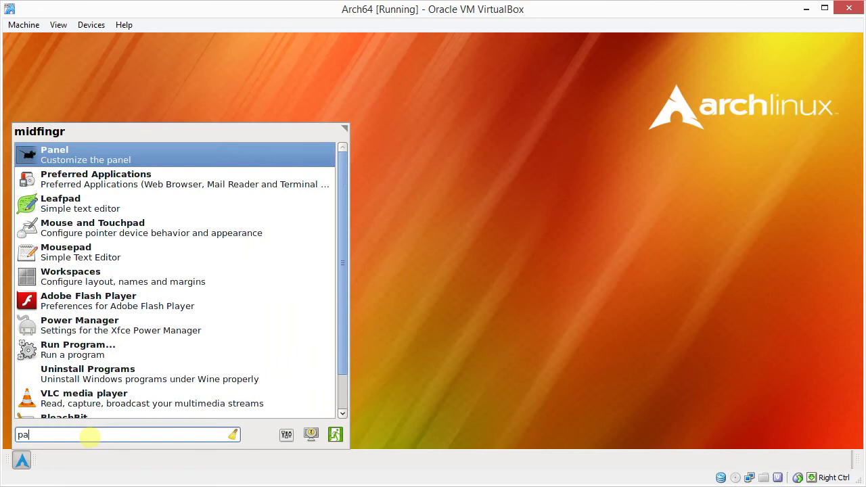
{"action": "key", "text": "Return"}
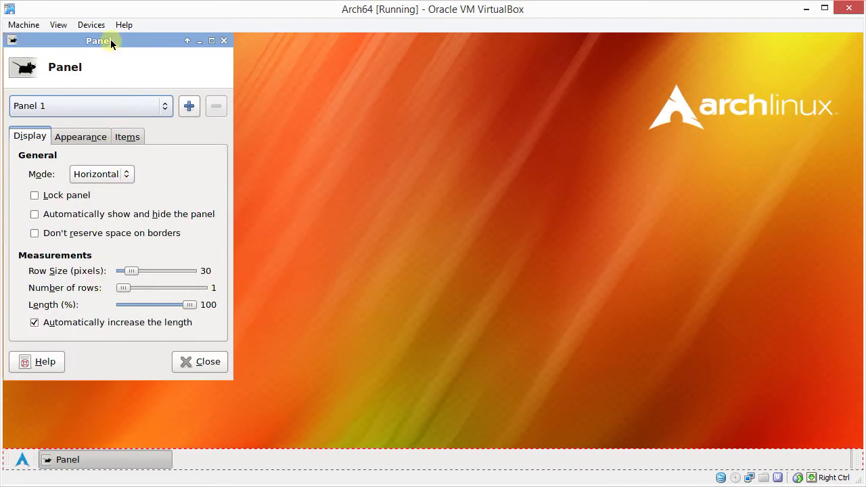
{"action": "left_click_drag", "start_coordinate": [111, 41], "coordinate": [302, 76]}
{"action": "left_click", "coordinate": [276, 173]}
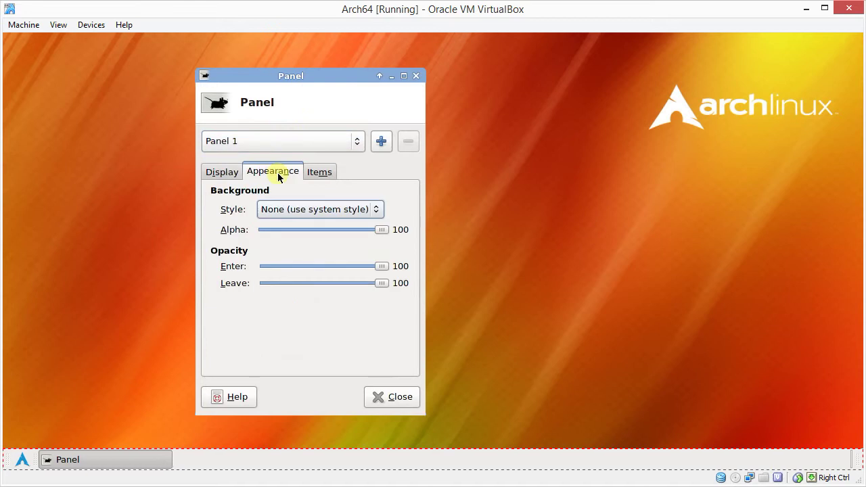
{"action": "left_click", "coordinate": [311, 172]}
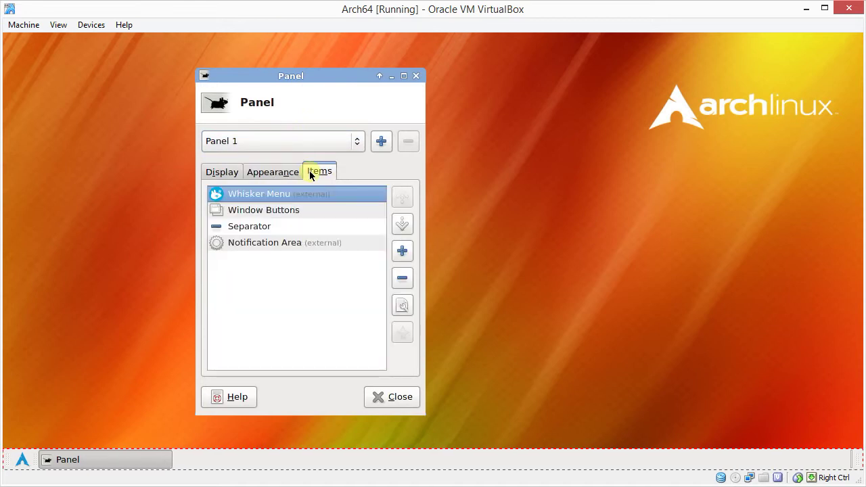
Step: Turn off Show handle and Show button labels for Window Buttons
{"action": "left_click", "coordinate": [289, 212]}
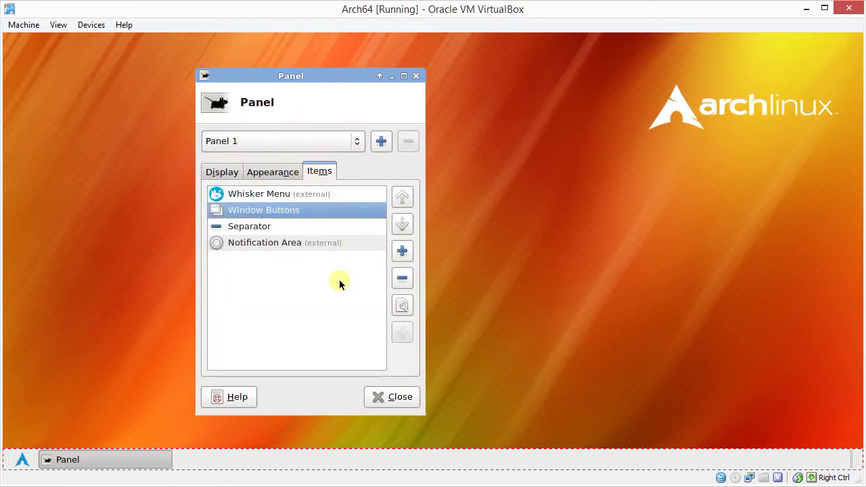
{"action": "left_click", "coordinate": [402, 309]}
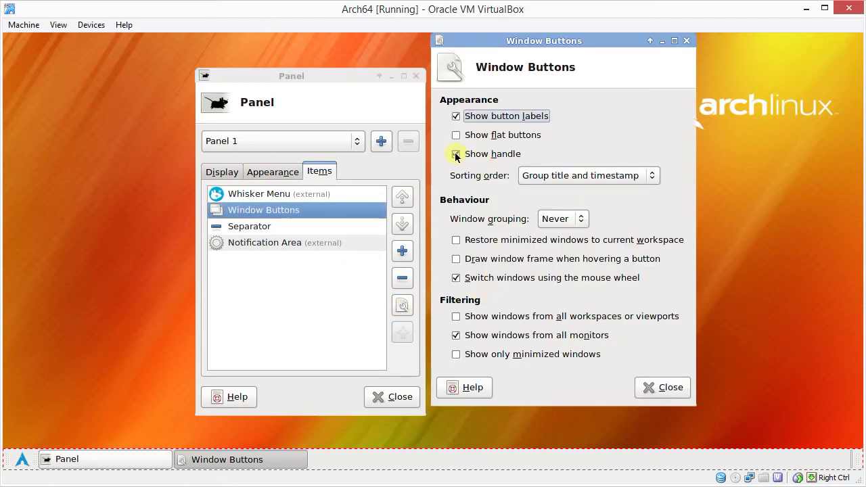
{"action": "left_click", "coordinate": [456, 155]}
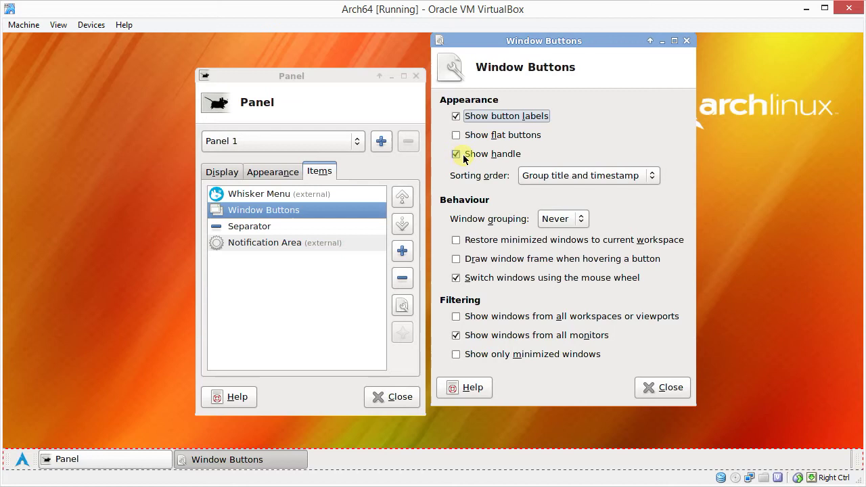
{"action": "left_click", "coordinate": [468, 154]}
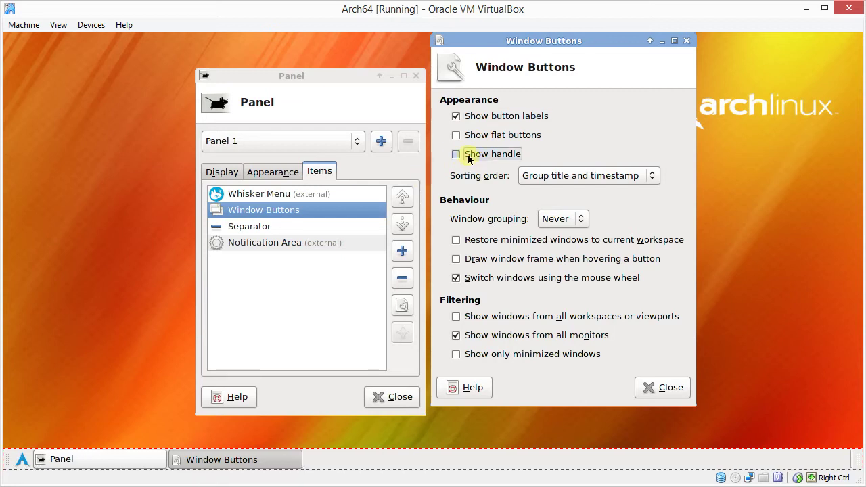
{"action": "left_click", "coordinate": [472, 120]}
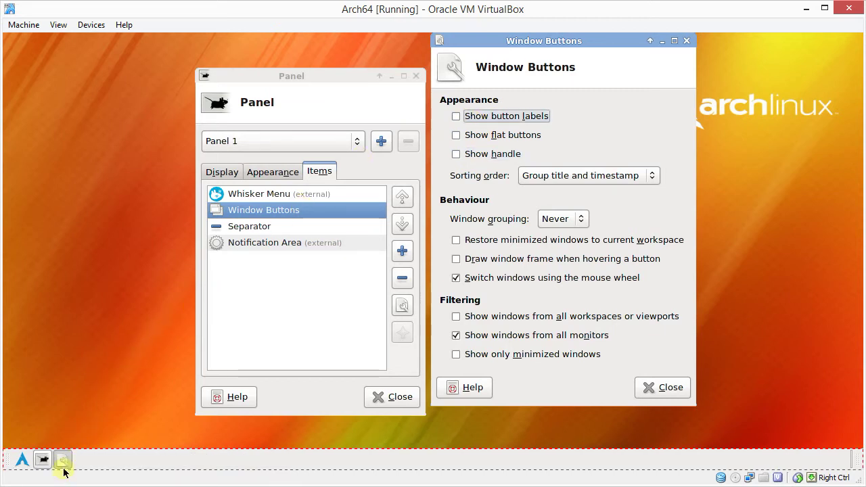
{"action": "left_click", "coordinate": [248, 242]}
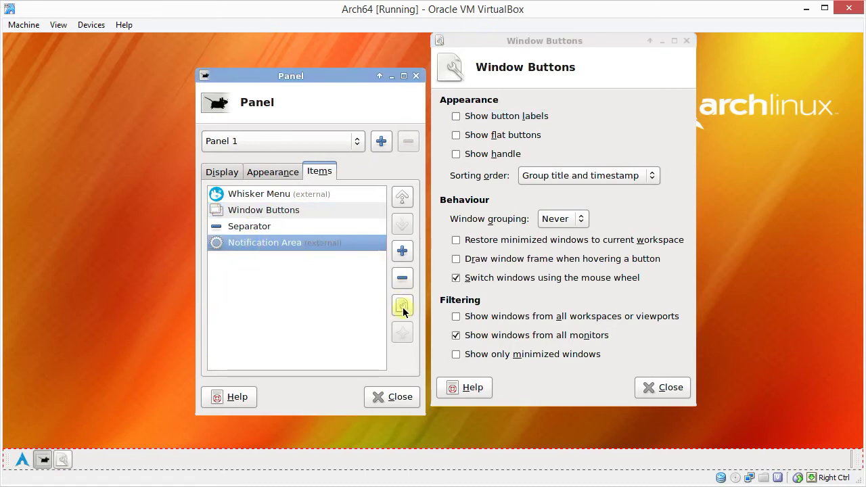
Step: Uncheck Show frame for the Notification Area, then view and close the Separator settings unchanged
{"action": "left_click", "coordinate": [650, 387]}
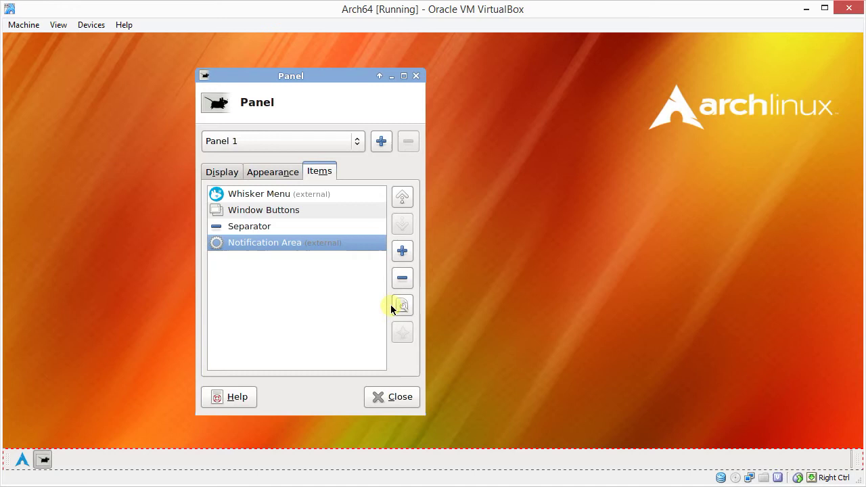
{"action": "left_click", "coordinate": [403, 305]}
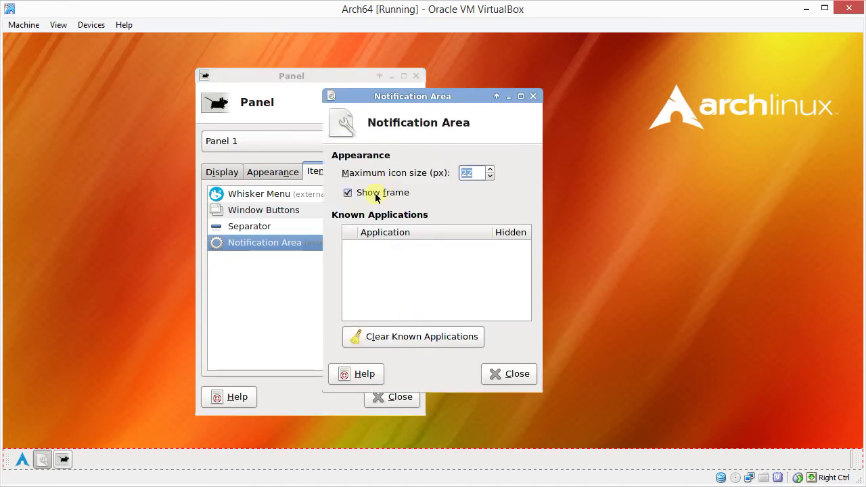
{"action": "left_click", "coordinate": [352, 192]}
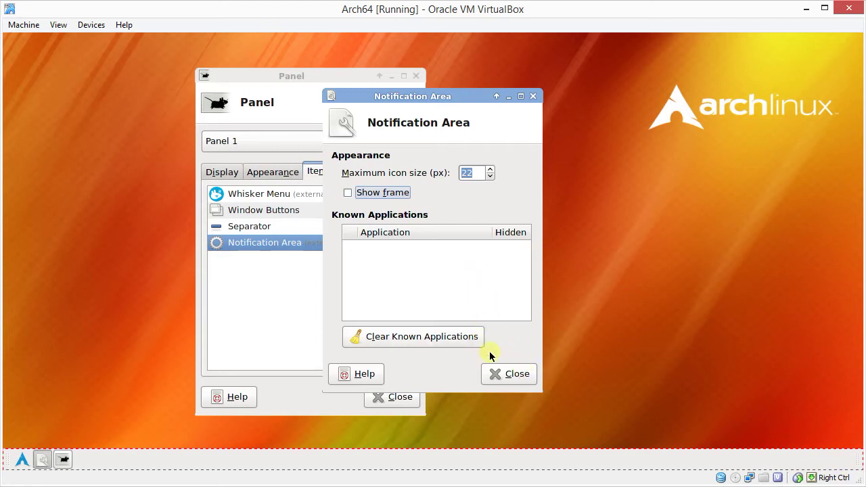
{"action": "left_click", "coordinate": [507, 373]}
{"action": "left_click", "coordinate": [286, 228]}
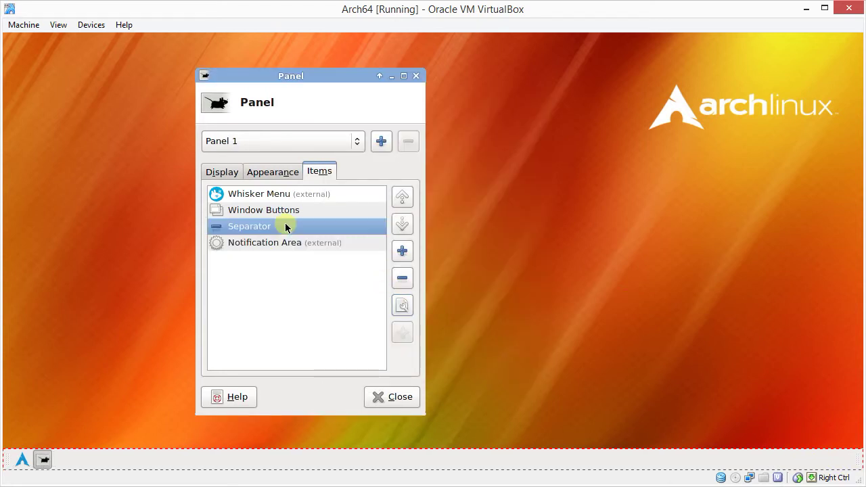
{"action": "left_click", "coordinate": [402, 305]}
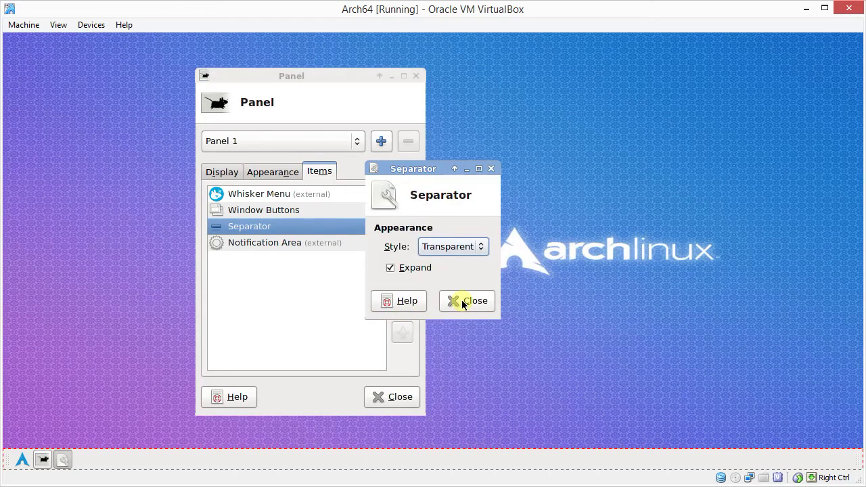
{"action": "left_click", "coordinate": [462, 300]}
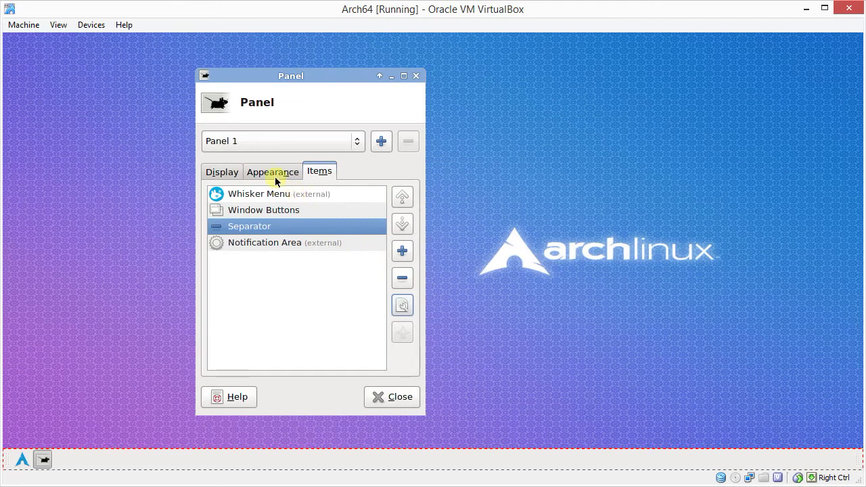
Step: Set the panel row size to 40 pixels
{"action": "left_click", "coordinate": [234, 175]}
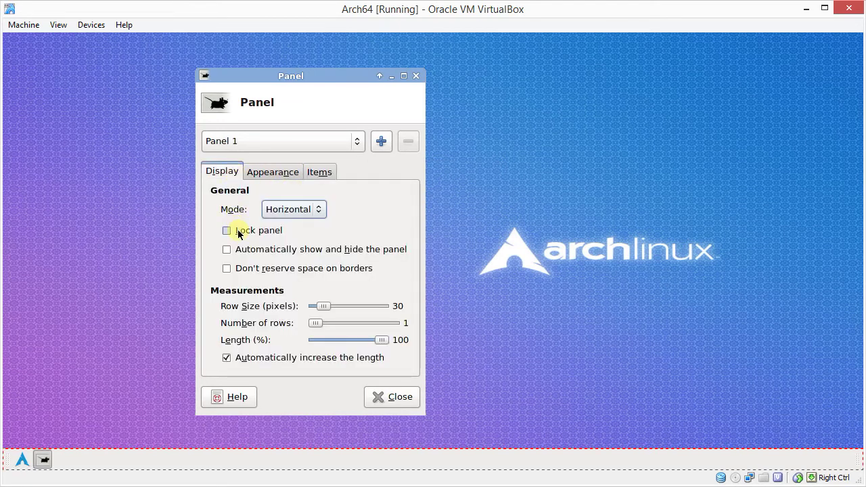
{"action": "left_click_drag", "start_coordinate": [325, 306], "coordinate": [331, 307]}
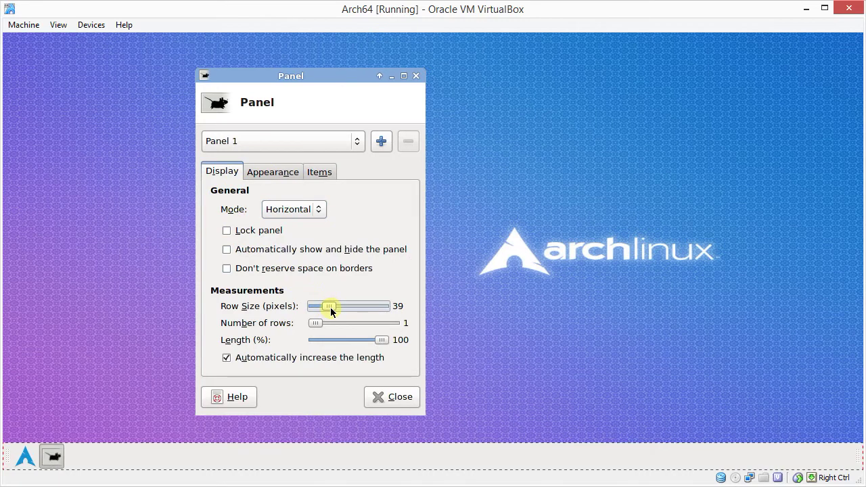
{"action": "left_click_drag", "start_coordinate": [331, 308], "coordinate": [331, 307]}
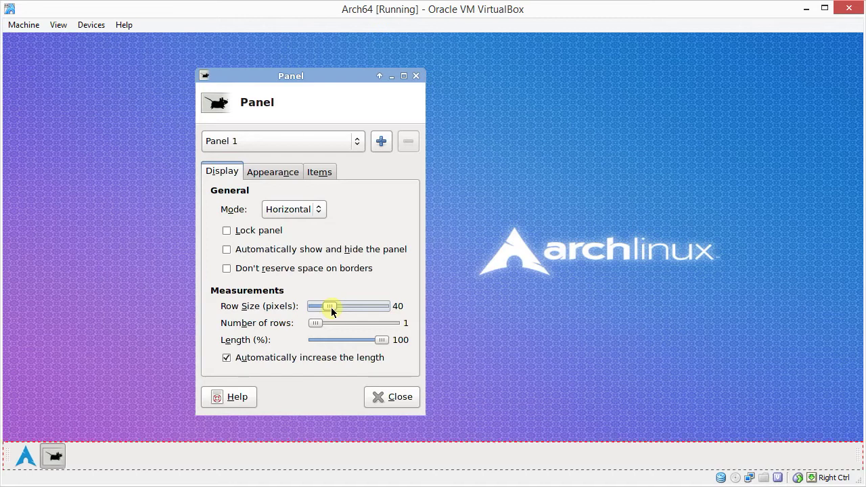
Step: Lower the panel background alpha to 50 and close the panel settings
{"action": "left_click", "coordinate": [276, 178]}
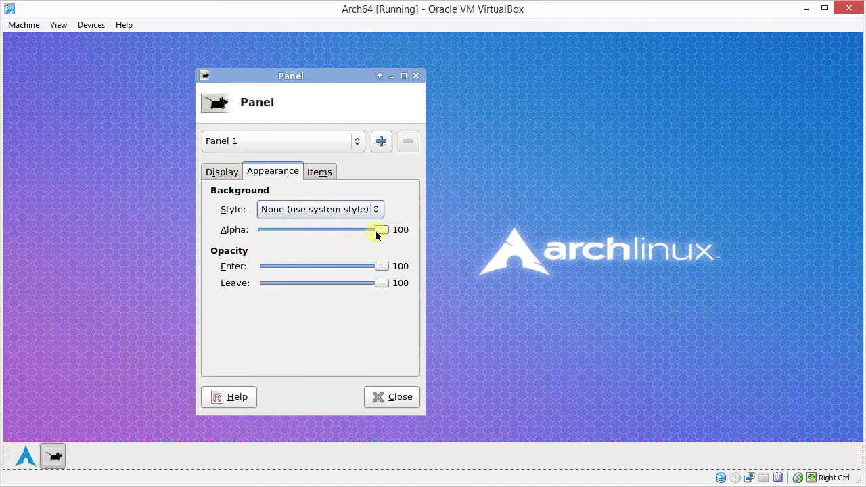
{"action": "left_click_drag", "start_coordinate": [381, 230], "coordinate": [329, 230]}
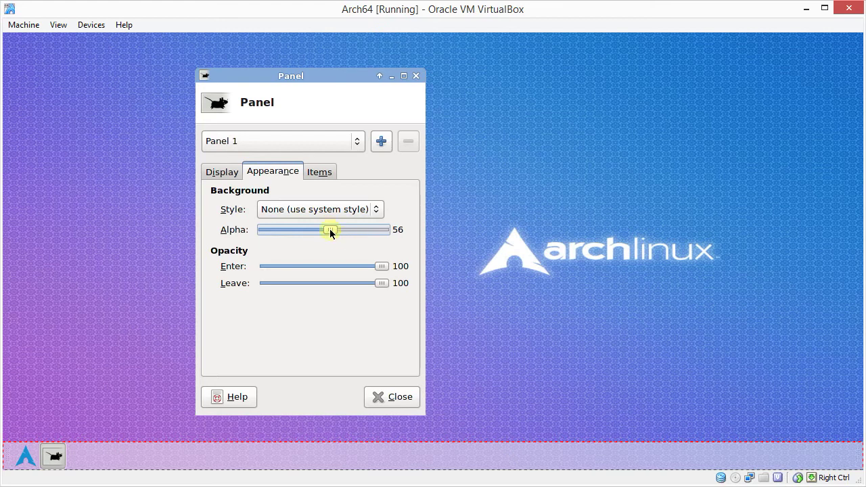
{"action": "left_click_drag", "start_coordinate": [331, 232], "coordinate": [324, 234]}
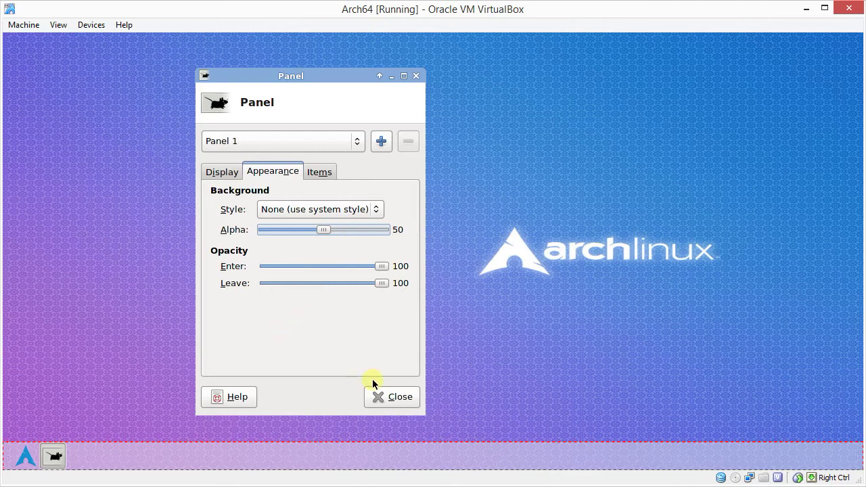
{"action": "left_click", "coordinate": [388, 400]}
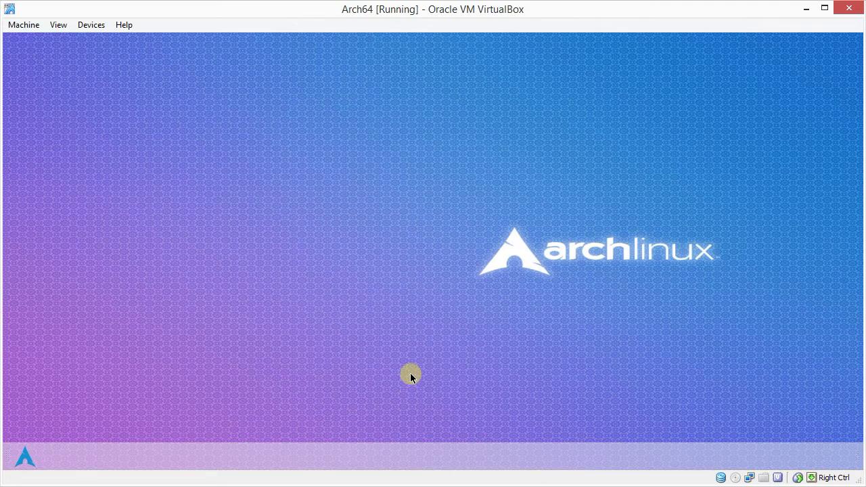
Step: Lock the panel using the Panel preferences found by searching 'pa'
{"action": "right_click", "coordinate": [420, 465]}
{"action": "mouse_move", "coordinate": [422, 465]}
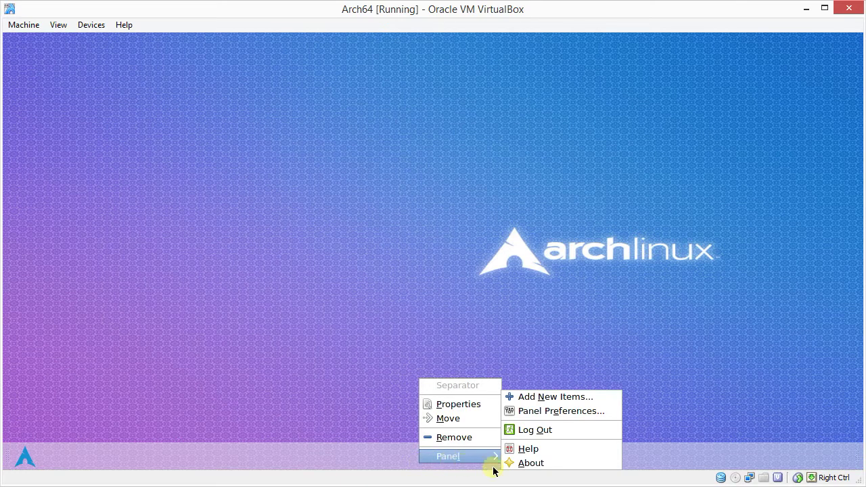
{"action": "left_click", "coordinate": [232, 380]}
{"action": "left_click", "coordinate": [25, 458]}
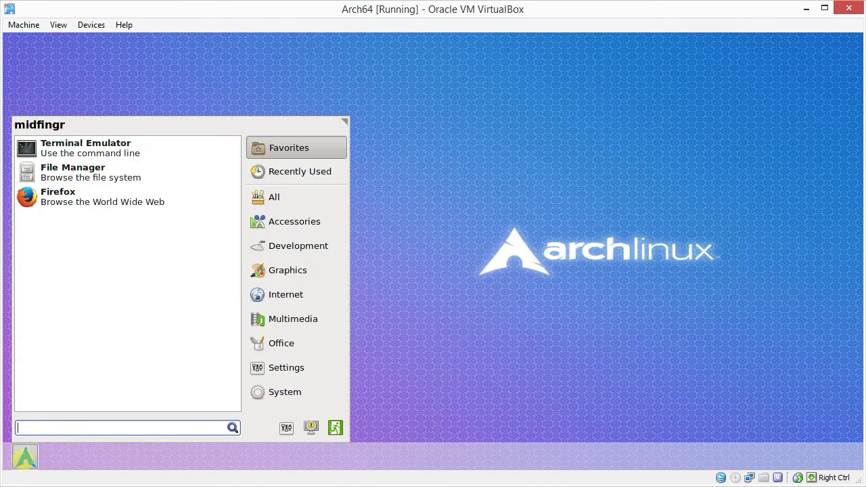
{"action": "type", "text": "pa"}
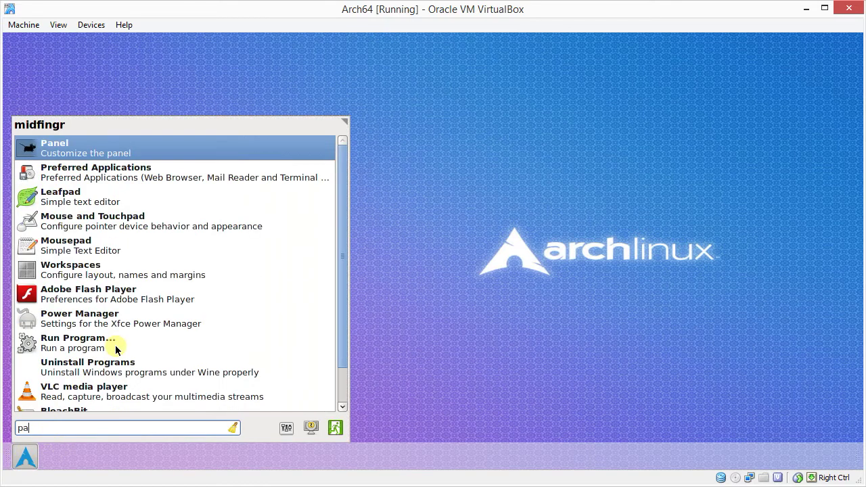
{"action": "key", "text": "Return"}
{"action": "left_click", "coordinate": [76, 195]}
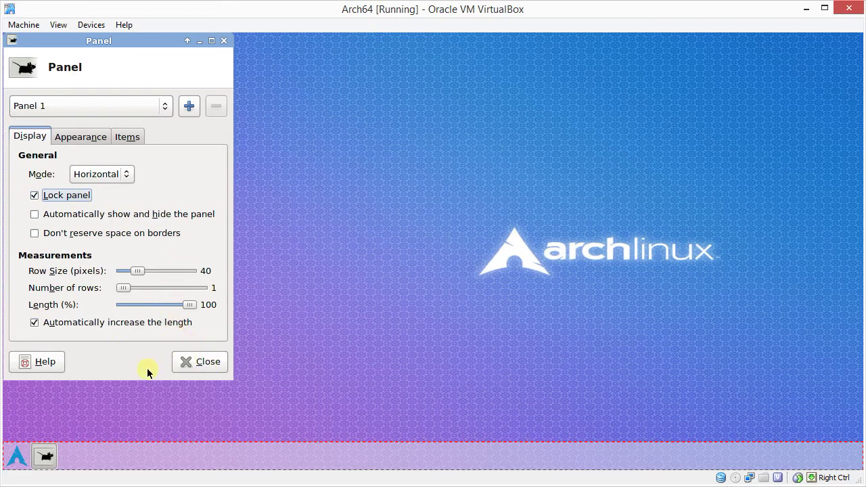
{"action": "left_click", "coordinate": [192, 366]}
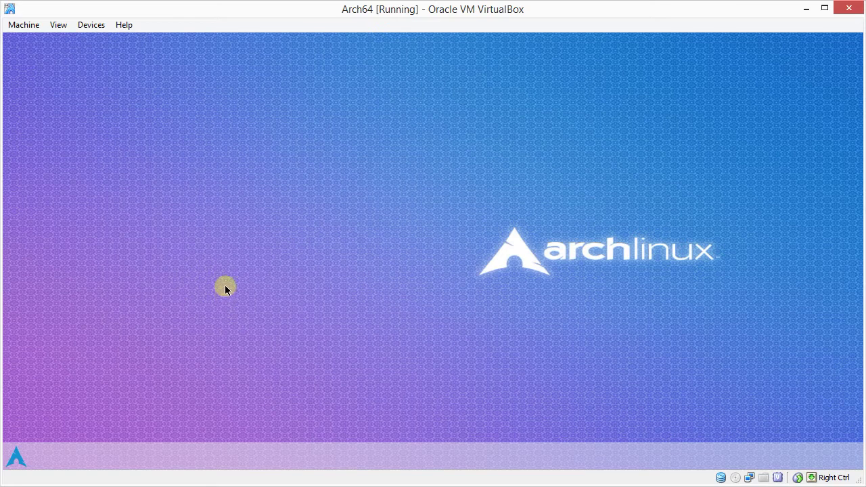
Step: Reopen the Panel preferences with a 'pa' menu search
{"action": "key", "text": "super"}
{"action": "type", "text": "pa"}
{"action": "key", "text": "Return"}
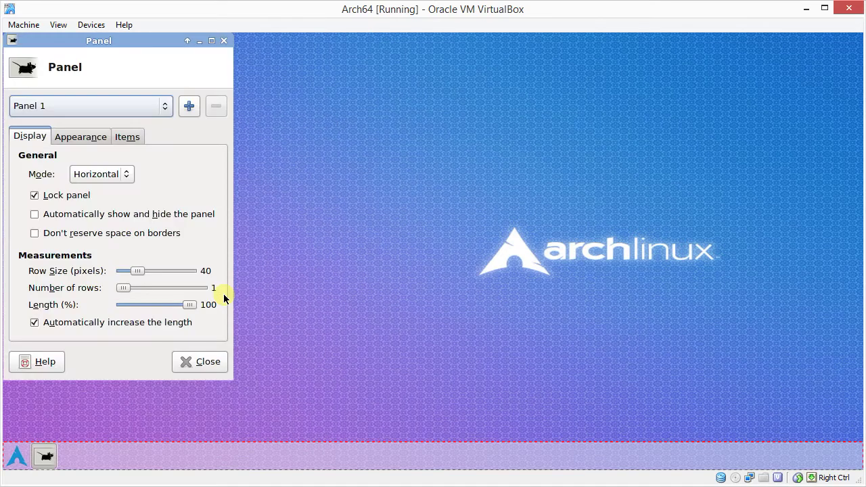
Step: Add a Show Desktop item to the panel
{"action": "left_click", "coordinate": [127, 136]}
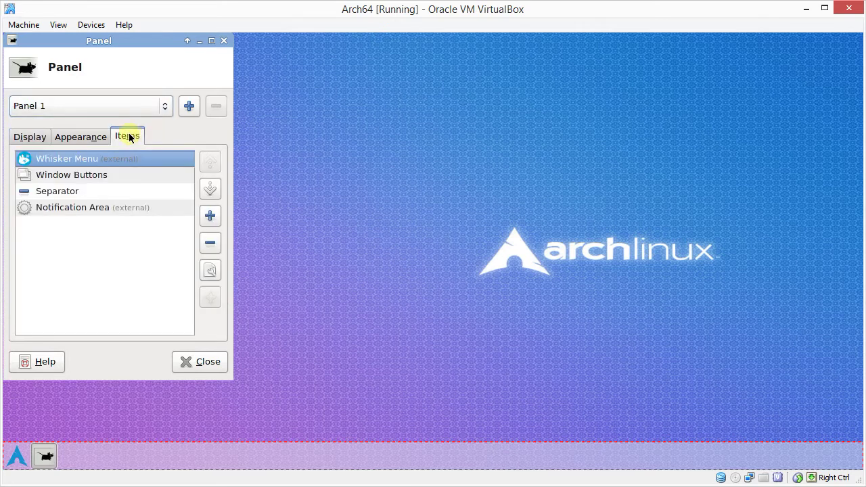
{"action": "left_click_drag", "start_coordinate": [147, 42], "coordinate": [356, 70]}
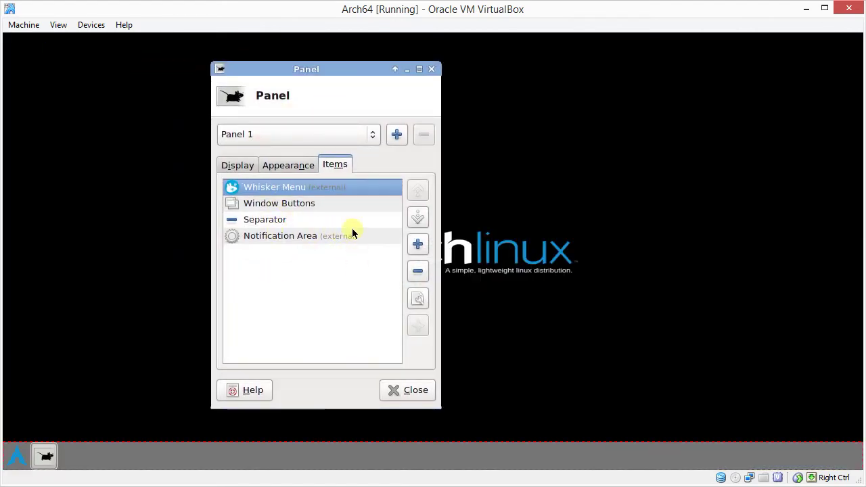
{"action": "left_click", "coordinate": [414, 244]}
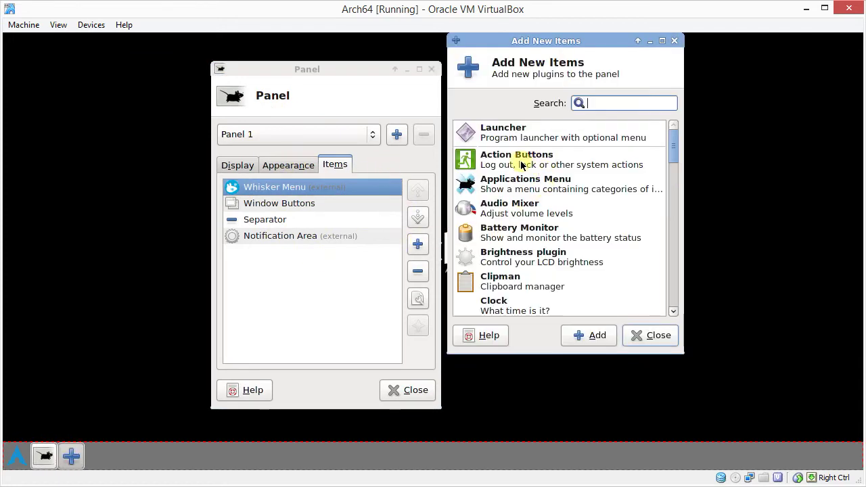
{"action": "scroll", "coordinate": [573, 180], "scroll_direction": "down", "scroll_amount": 2}
{"action": "scroll", "coordinate": [573, 181], "scroll_direction": "down", "scroll_amount": 20}
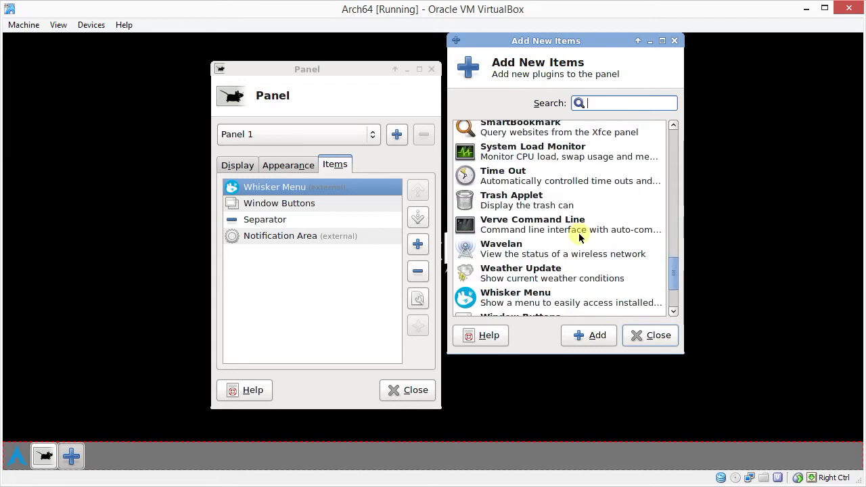
{"action": "scroll", "coordinate": [579, 237], "scroll_direction": "up", "scroll_amount": 4}
{"action": "scroll", "coordinate": [578, 233], "scroll_direction": "down", "scroll_amount": 1}
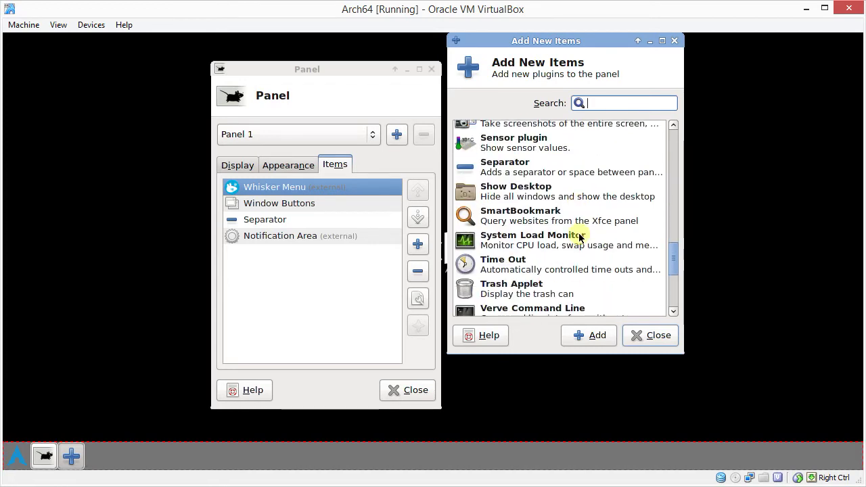
{"action": "scroll", "coordinate": [576, 236], "scroll_direction": "up", "scroll_amount": 1}
{"action": "left_click", "coordinate": [529, 227]}
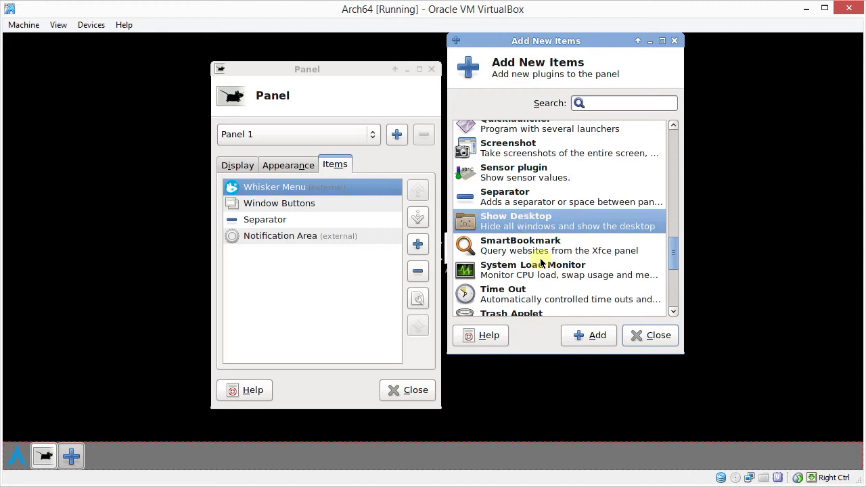
{"action": "left_click", "coordinate": [582, 334]}
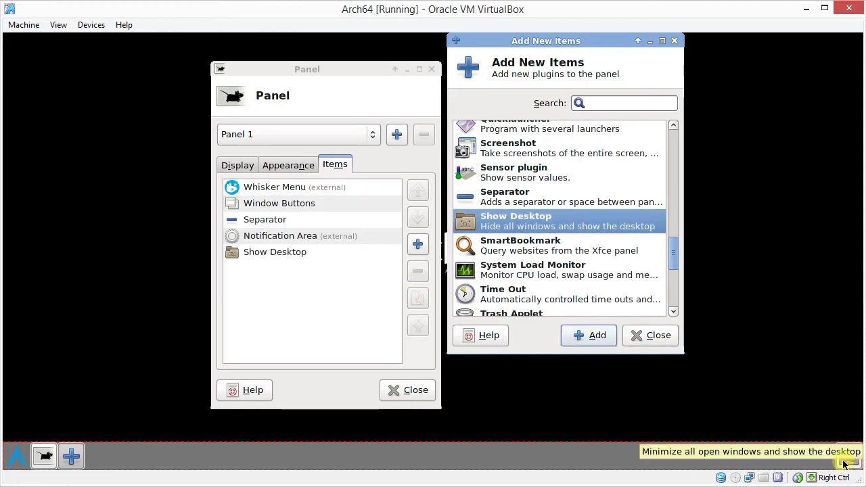
Step: Move Show Desktop up three places to sit right after Whisker Menu
{"action": "left_click", "coordinate": [291, 256]}
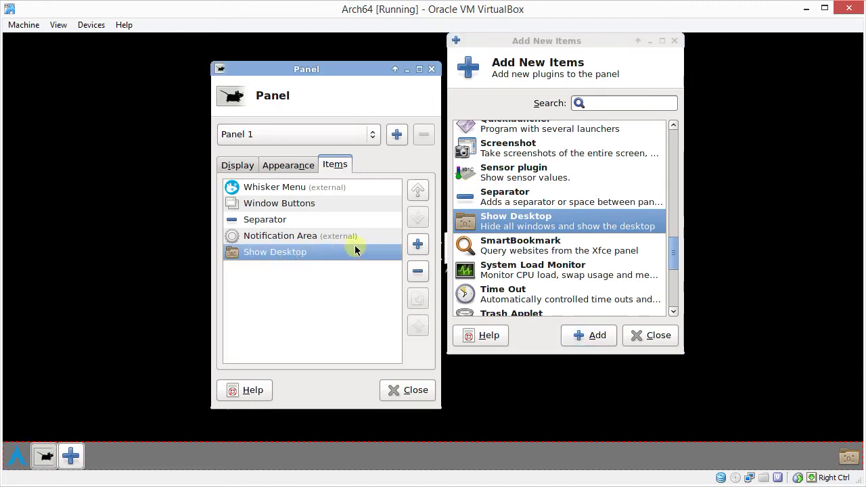
{"action": "left_click", "coordinate": [417, 191]}
{"action": "left_click", "coordinate": [418, 191]}
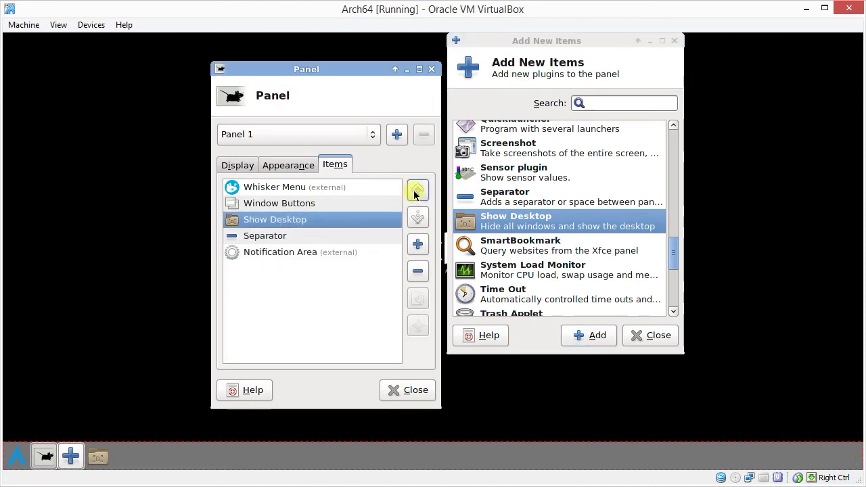
{"action": "left_click", "coordinate": [418, 191]}
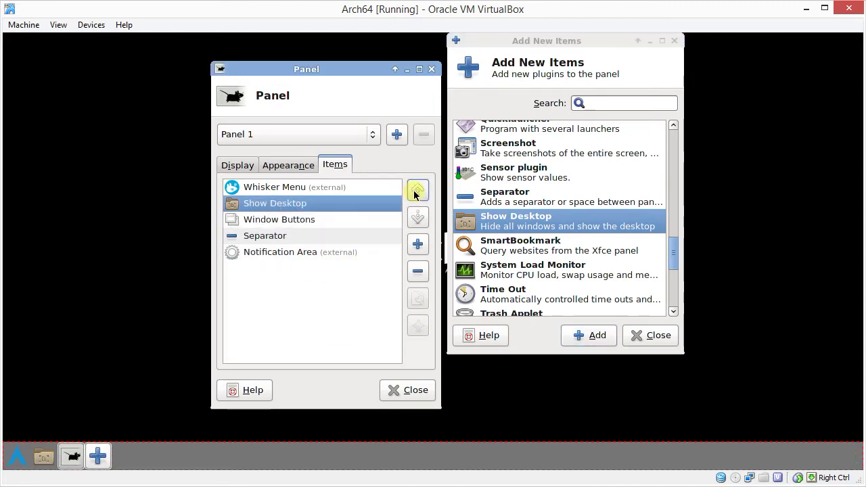
Step: Test the Show Desktop button by hiding and restoring all windows twice
{"action": "left_click", "coordinate": [44, 456]}
{"action": "left_click", "coordinate": [45, 457]}
{"action": "left_click", "coordinate": [45, 457]}
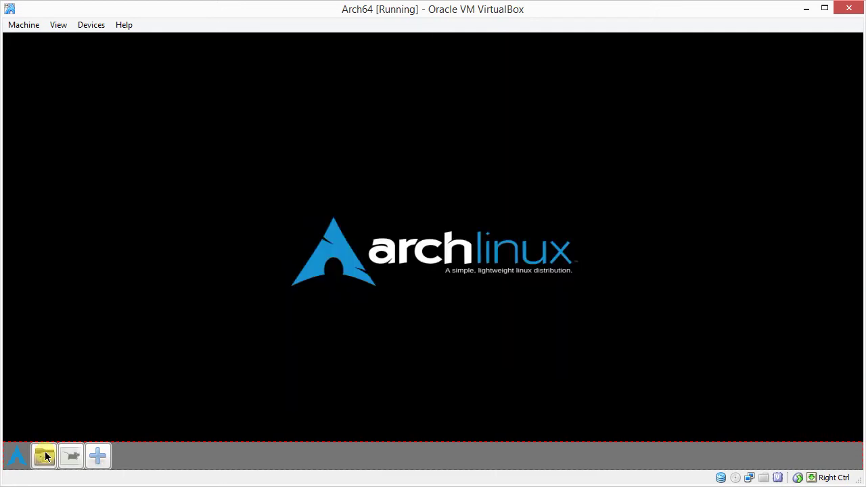
{"action": "left_click", "coordinate": [44, 457]}
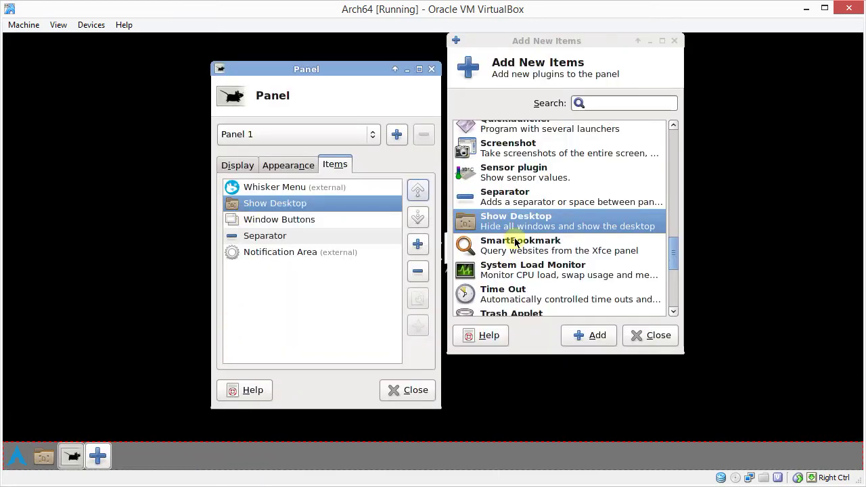
Step: Add the DateTime clock plugin to Panel 1 from the Add New Items list, then close the list
{"action": "scroll", "coordinate": [534, 249], "scroll_direction": "down", "scroll_amount": 3}
{"action": "left_click", "coordinate": [535, 248]}
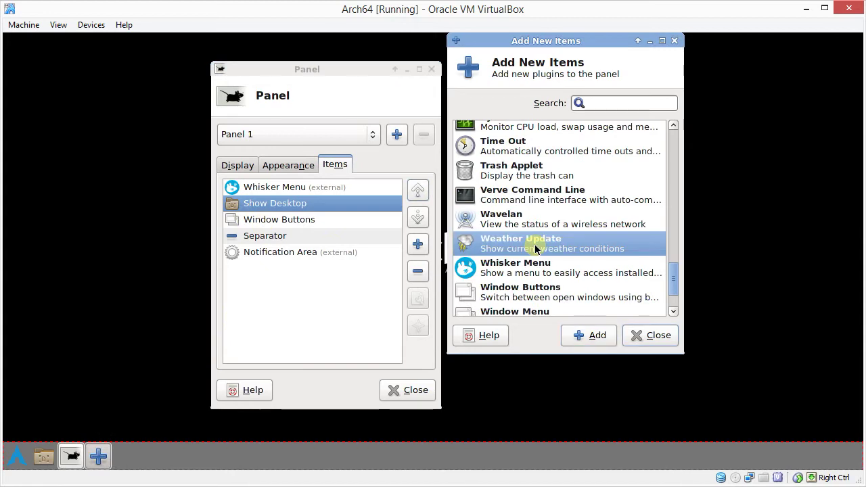
{"action": "left_click", "coordinate": [518, 225]}
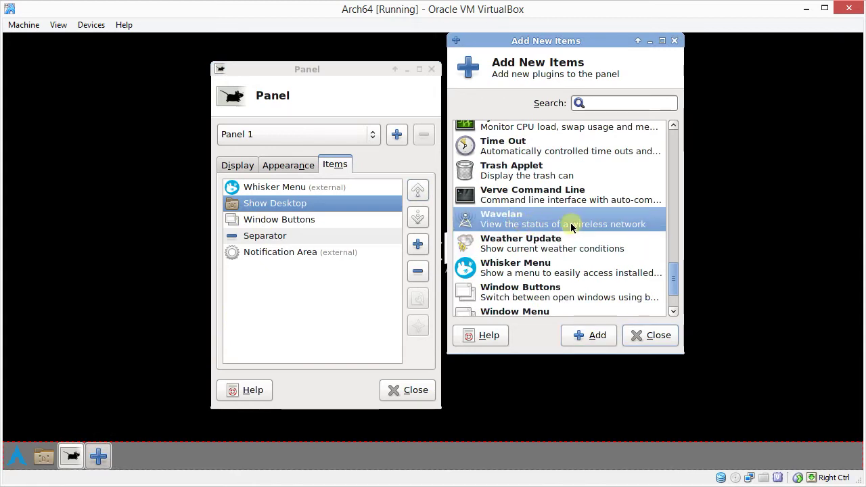
{"action": "scroll", "coordinate": [571, 227], "scroll_direction": "down", "scroll_amount": 3}
{"action": "scroll", "coordinate": [570, 227], "scroll_direction": "up", "scroll_amount": 5}
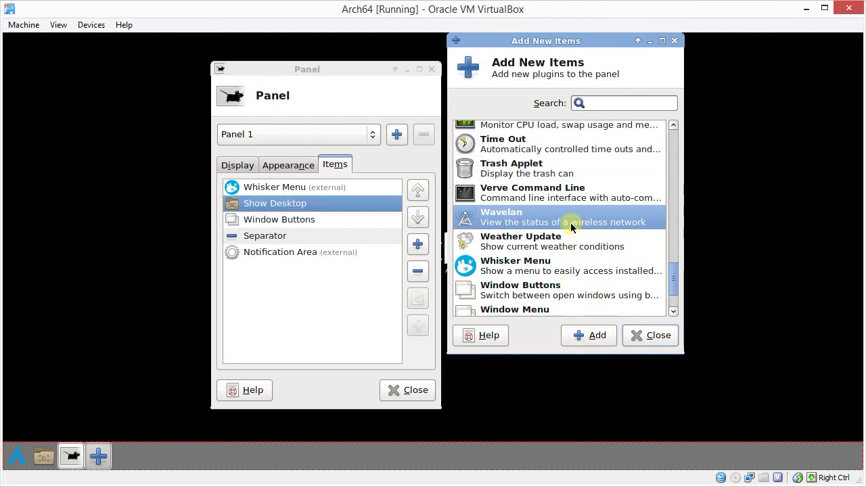
{"action": "scroll", "coordinate": [570, 227], "scroll_direction": "up", "scroll_amount": 1}
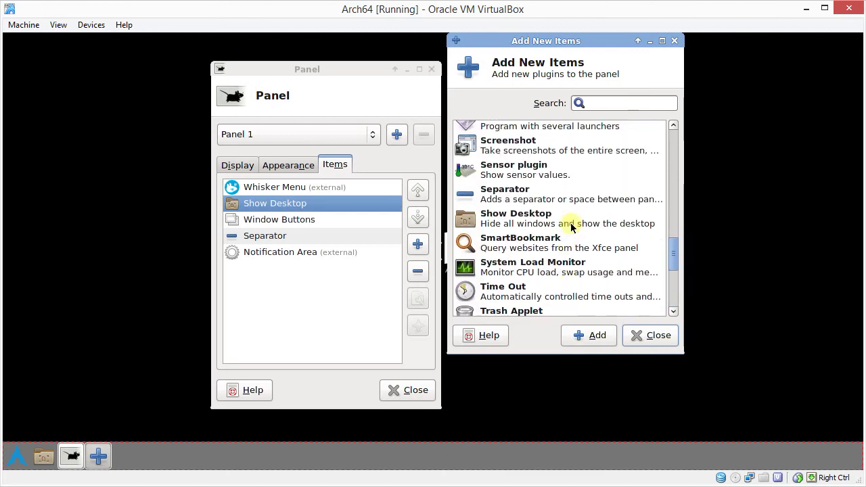
{"action": "scroll", "coordinate": [579, 230], "scroll_direction": "down", "scroll_amount": 2}
{"action": "scroll", "coordinate": [540, 309], "scroll_direction": "up", "scroll_amount": 5}
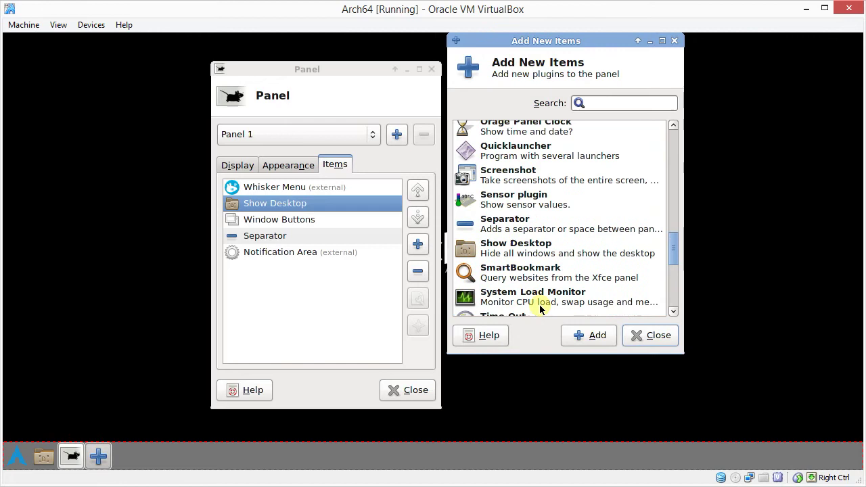
{"action": "scroll", "coordinate": [538, 249], "scroll_direction": "up", "scroll_amount": 7}
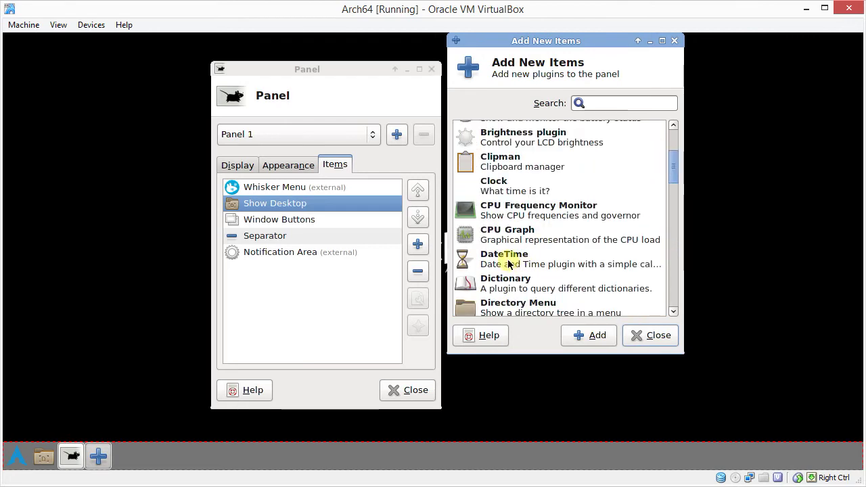
{"action": "left_click", "coordinate": [516, 262]}
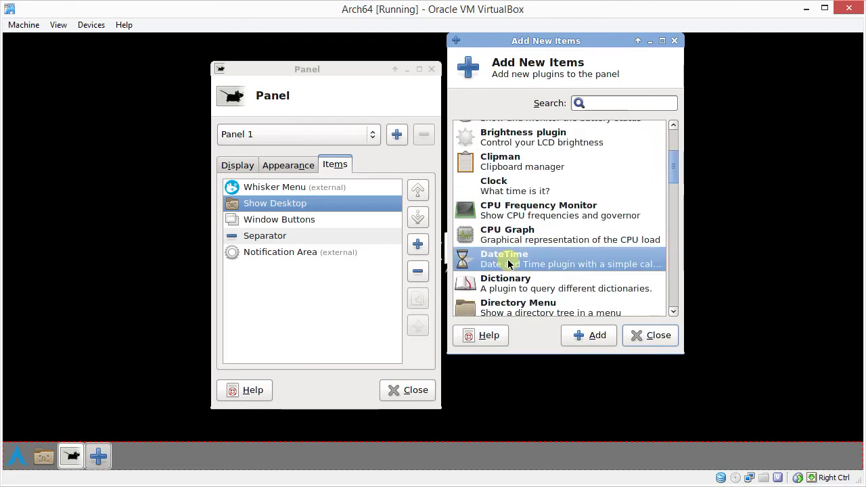
{"action": "left_click", "coordinate": [582, 334]}
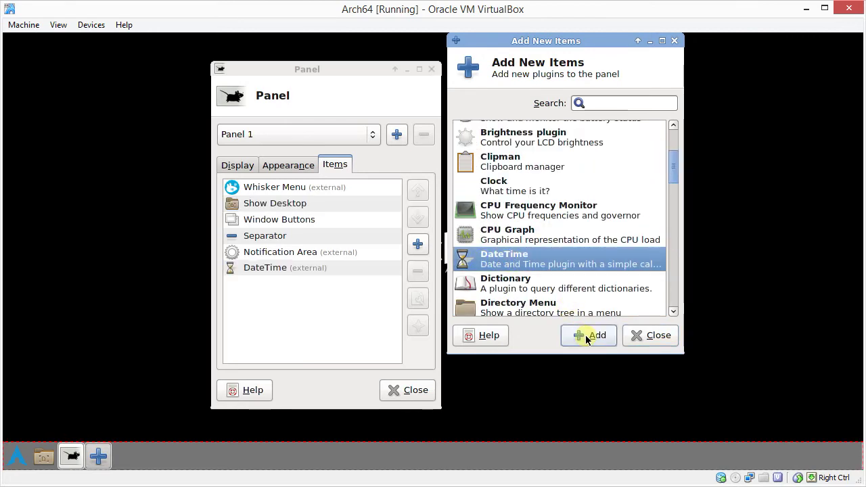
{"action": "left_click", "coordinate": [640, 337]}
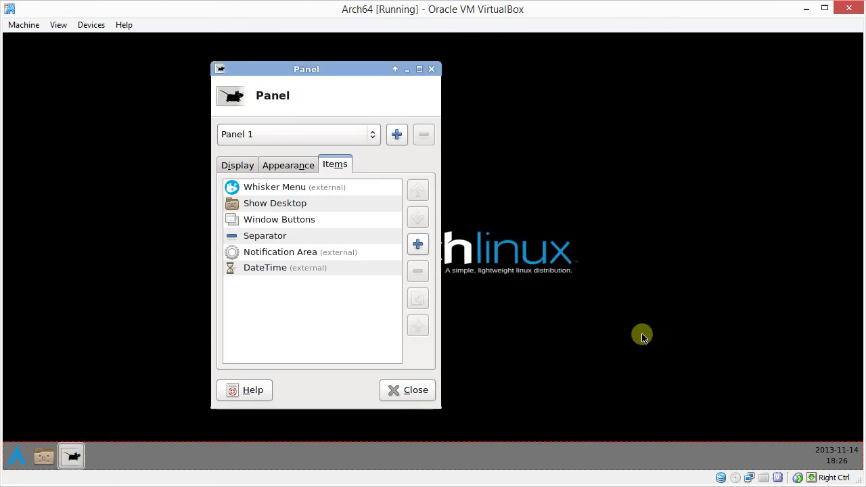
Step: Move DateTime above Notification Area and show the time above the date in 12-hour '11:59 pm' format
{"action": "left_click", "coordinate": [309, 271]}
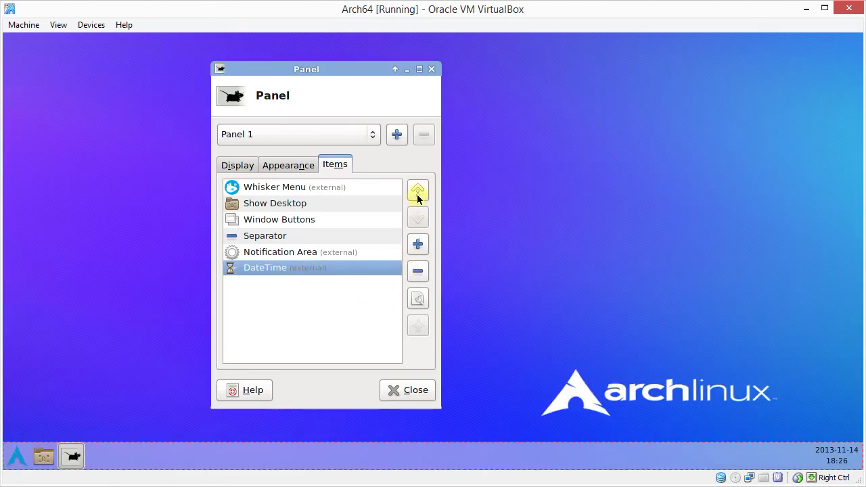
{"action": "left_click", "coordinate": [417, 193]}
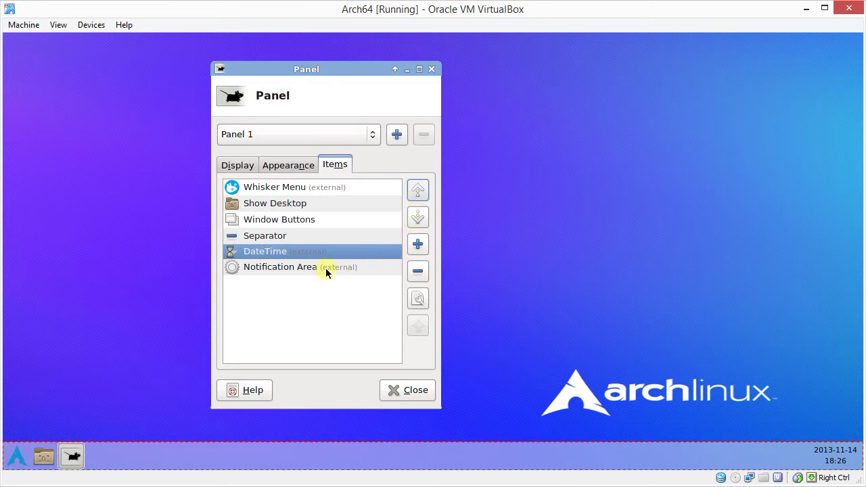
{"action": "left_click", "coordinate": [416, 299]}
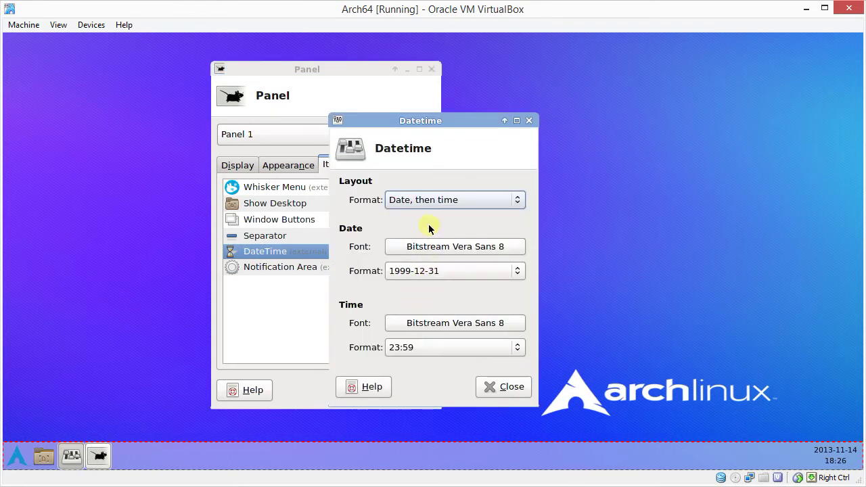
{"action": "left_click", "coordinate": [420, 199]}
{"action": "left_click", "coordinate": [422, 215]}
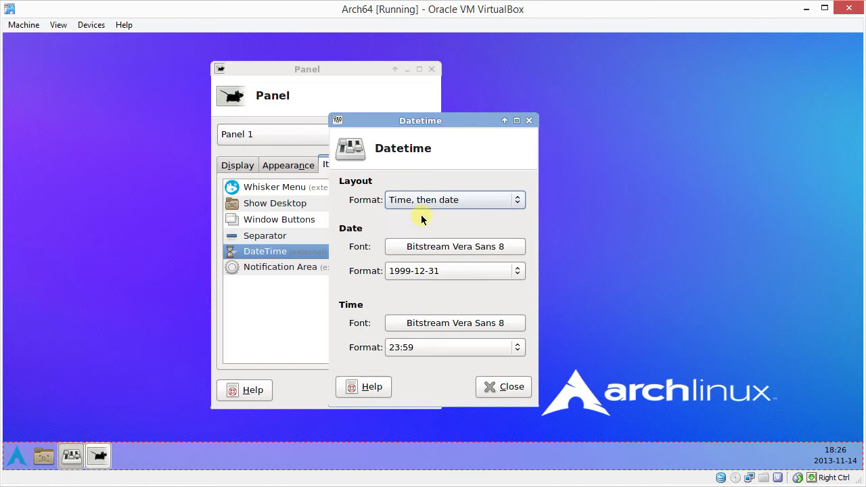
{"action": "left_click", "coordinate": [454, 351]}
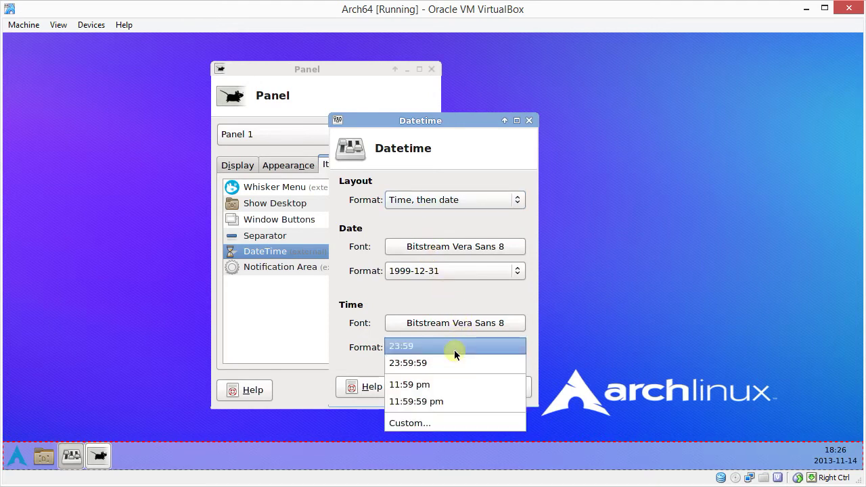
{"action": "left_click", "coordinate": [448, 385]}
{"action": "key", "text": "Escape"}
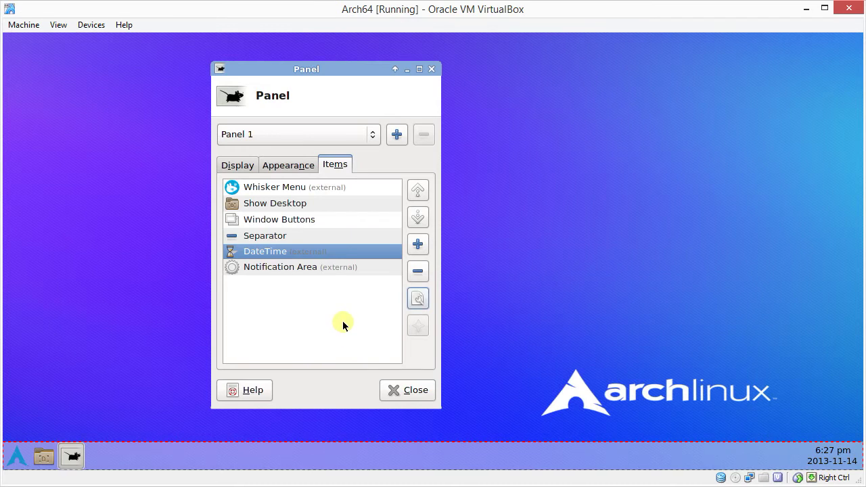
Step: Add a Terminal Emulator launcher to the panel and move it above Window Buttons
{"action": "left_click", "coordinate": [22, 460]}
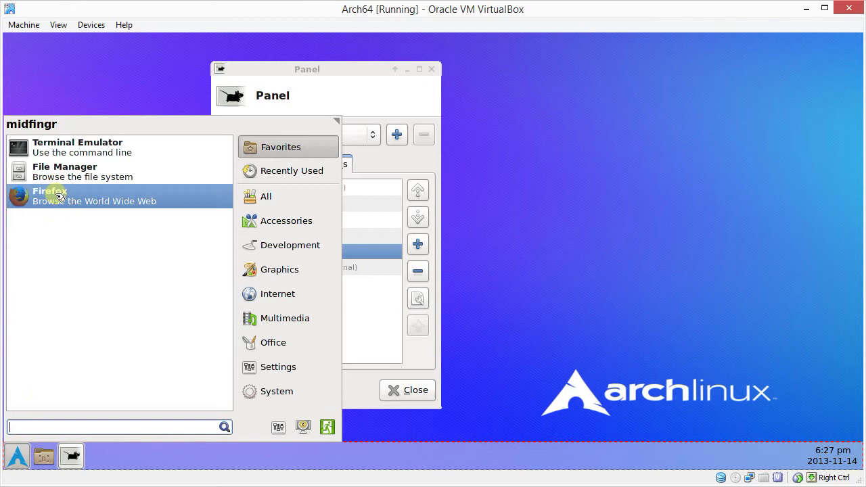
{"action": "right_click", "coordinate": [62, 151]}
{"action": "left_click", "coordinate": [94, 203]}
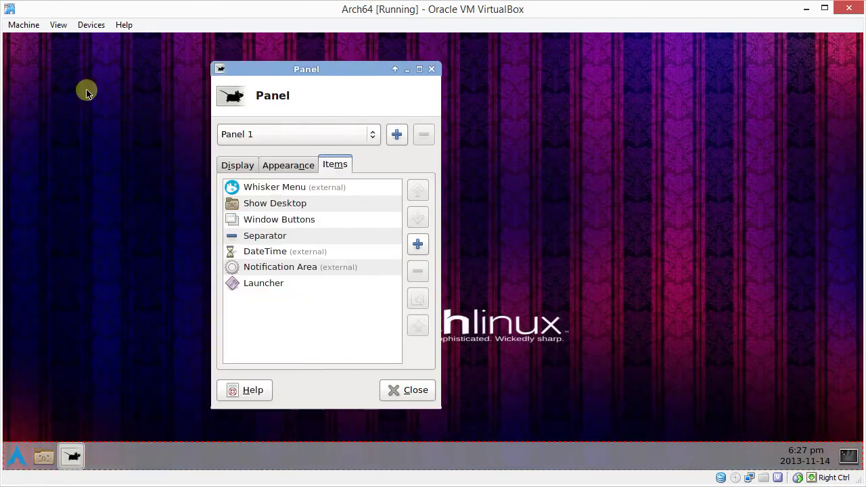
{"action": "left_click", "coordinate": [304, 285]}
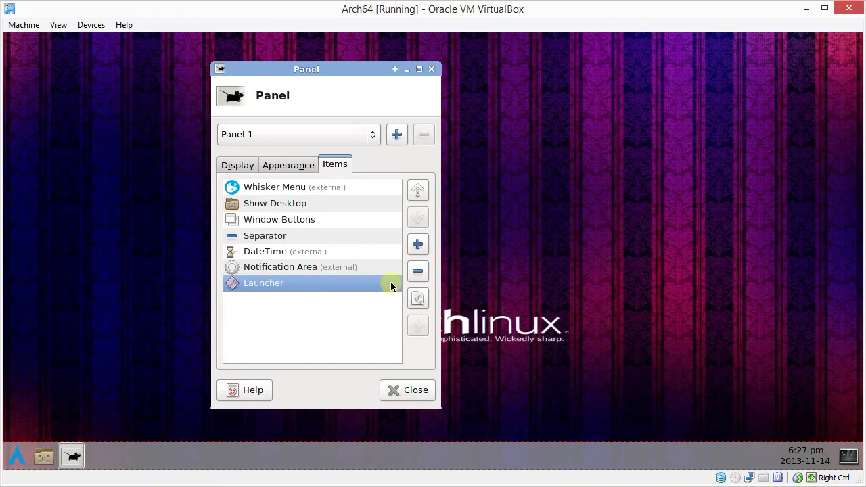
{"action": "left_click", "coordinate": [417, 242]}
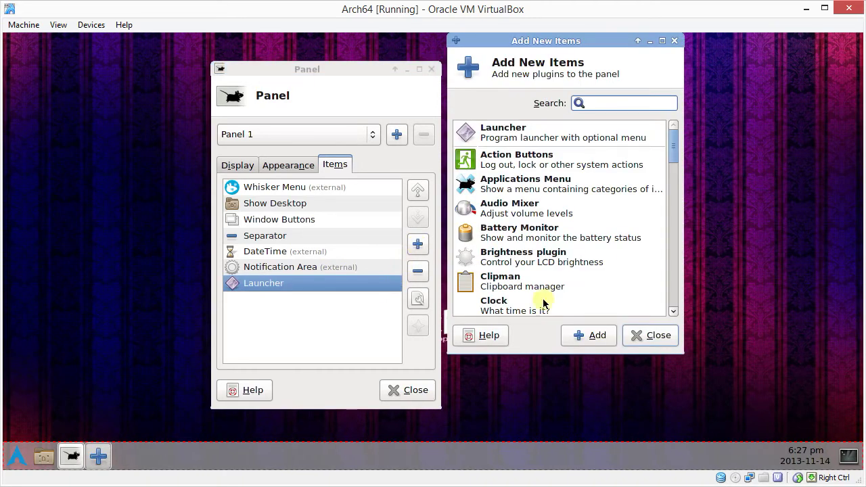
{"action": "left_click", "coordinate": [650, 335]}
{"action": "left_click", "coordinate": [421, 194]}
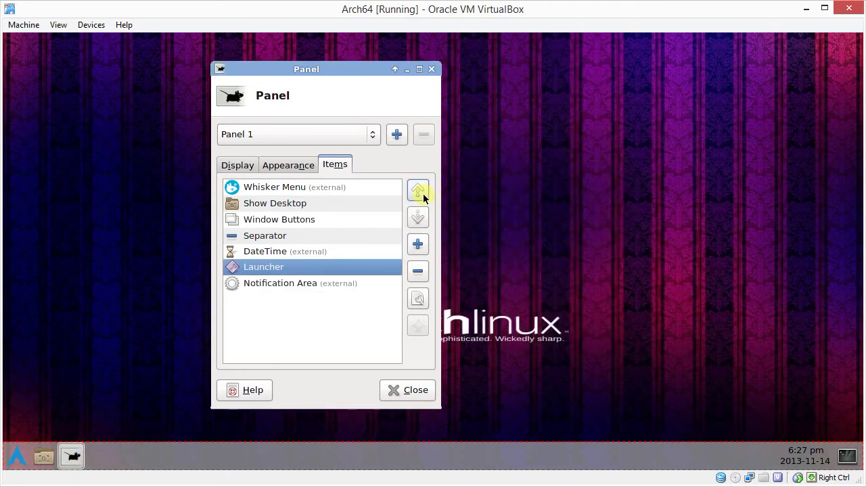
{"action": "left_click", "coordinate": [422, 195]}
{"action": "left_click", "coordinate": [423, 195]}
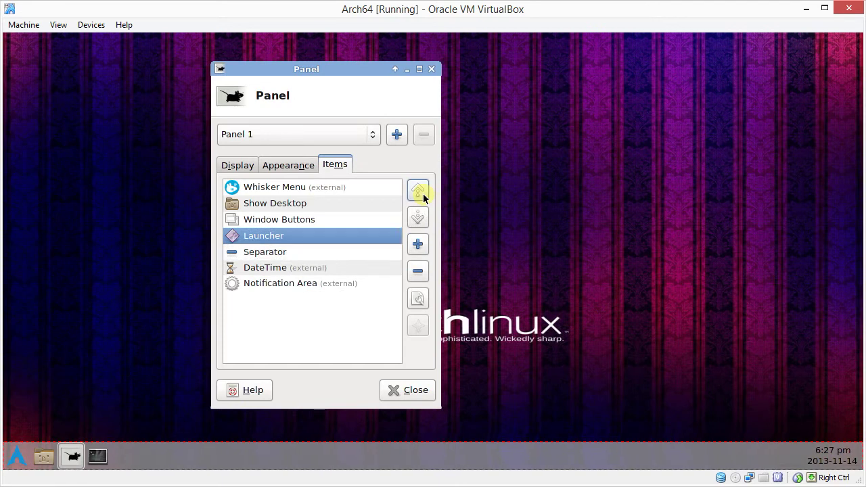
{"action": "left_click", "coordinate": [422, 195]}
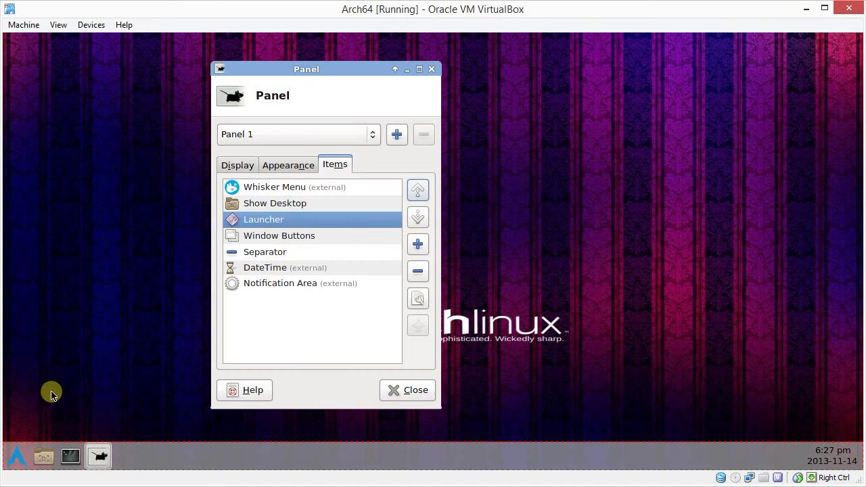
Step: Add File Manager and Firefox launchers, moving the File Manager launcher above Window Buttons
{"action": "left_click", "coordinate": [18, 460]}
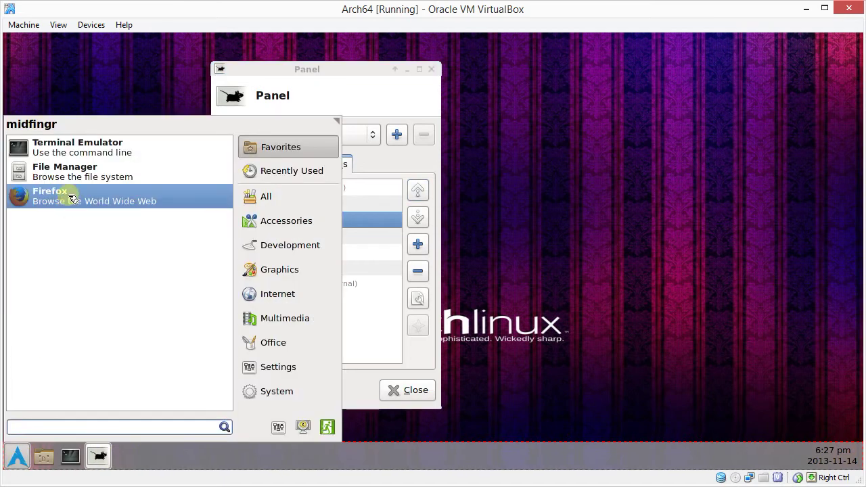
{"action": "right_click", "coordinate": [65, 172]}
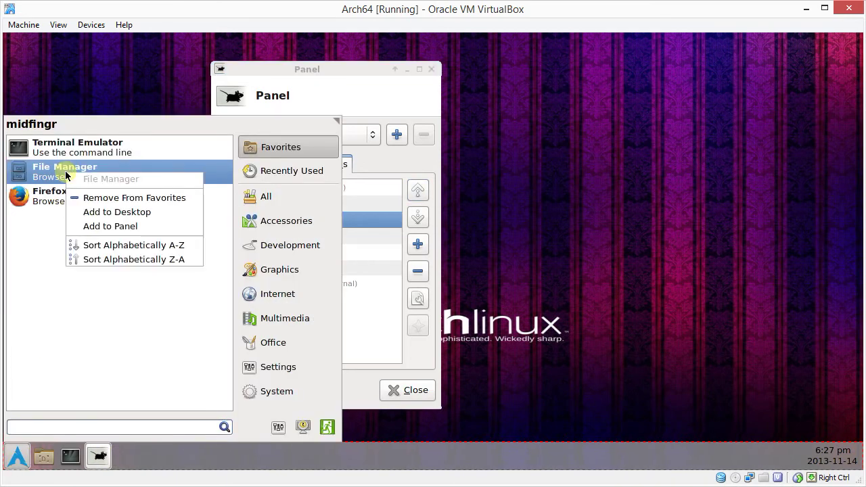
{"action": "left_click", "coordinate": [109, 225]}
{"action": "right_click", "coordinate": [73, 199]}
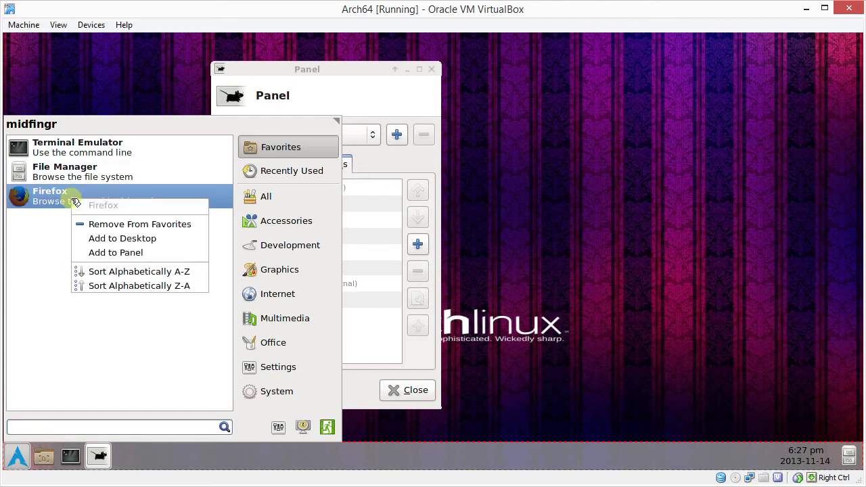
{"action": "left_click", "coordinate": [117, 253]}
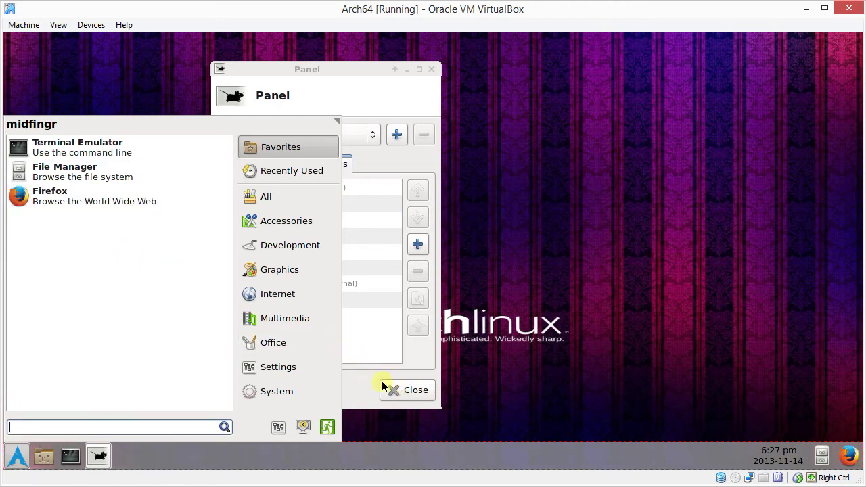
{"action": "left_click", "coordinate": [351, 396]}
{"action": "left_click", "coordinate": [272, 300]}
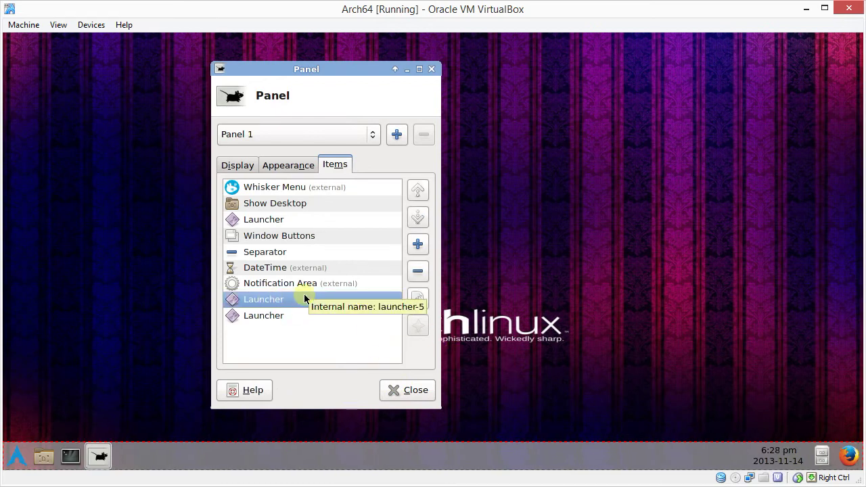
{"action": "left_click", "coordinate": [418, 190]}
{"action": "left_click", "coordinate": [419, 190]}
{"action": "left_click", "coordinate": [419, 191]}
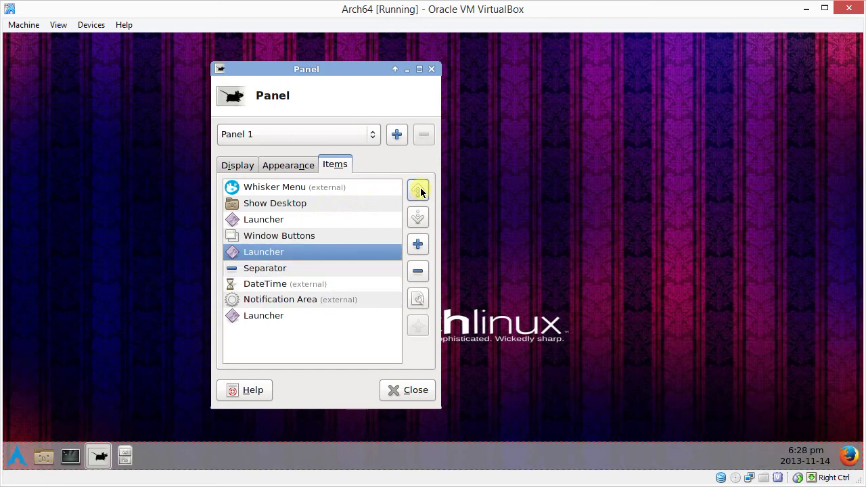
{"action": "left_click", "coordinate": [419, 191]}
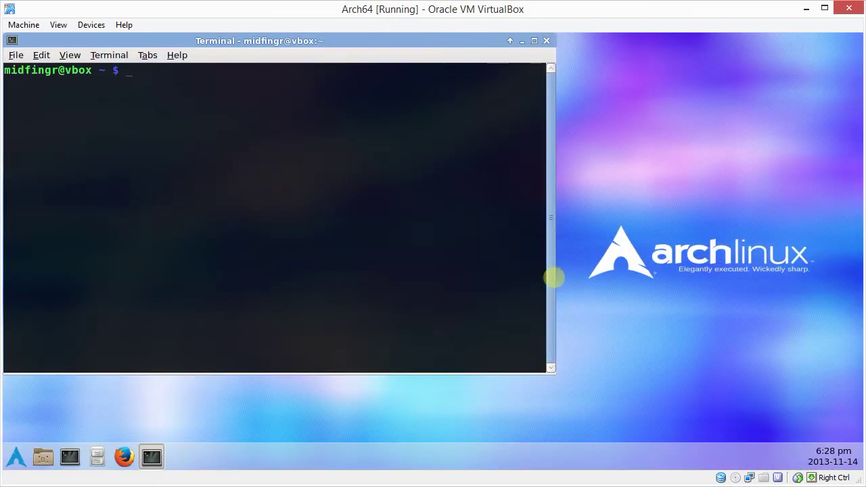
Step: Browse the file manager to ~/.config/xfce4/terminal, showing the terminalrc file
{"action": "left_click_drag", "start_coordinate": [313, 41], "coordinate": [459, 82]}
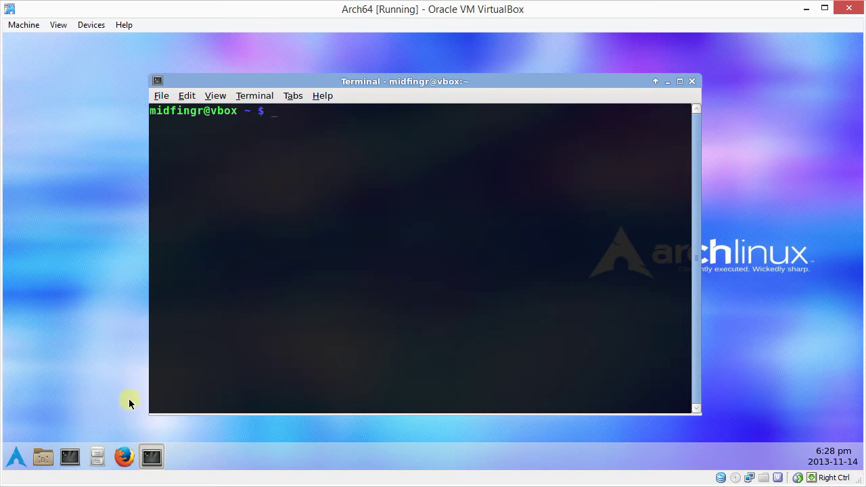
{"action": "left_click", "coordinate": [97, 457]}
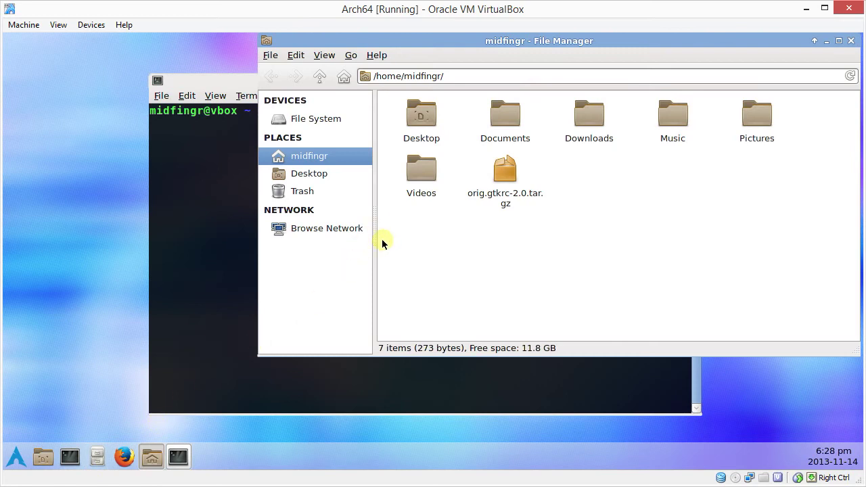
{"action": "left_click", "coordinate": [472, 74]}
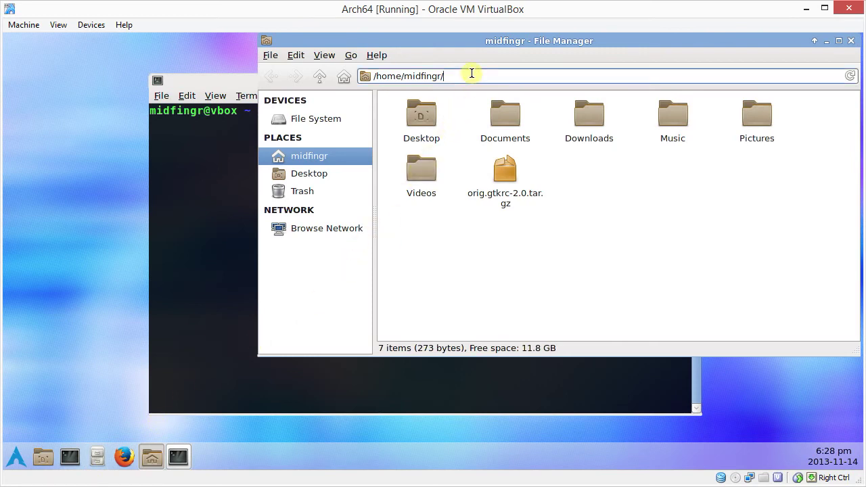
{"action": "type", "text": ".co"}
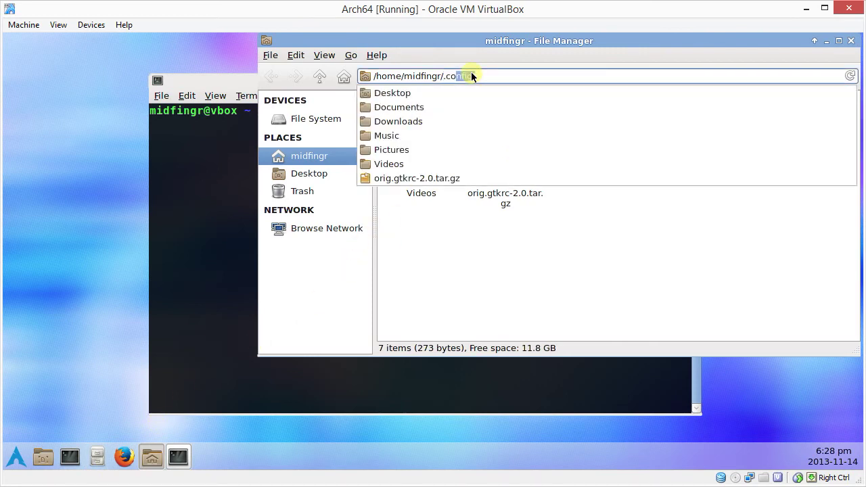
{"action": "key", "text": "Return"}
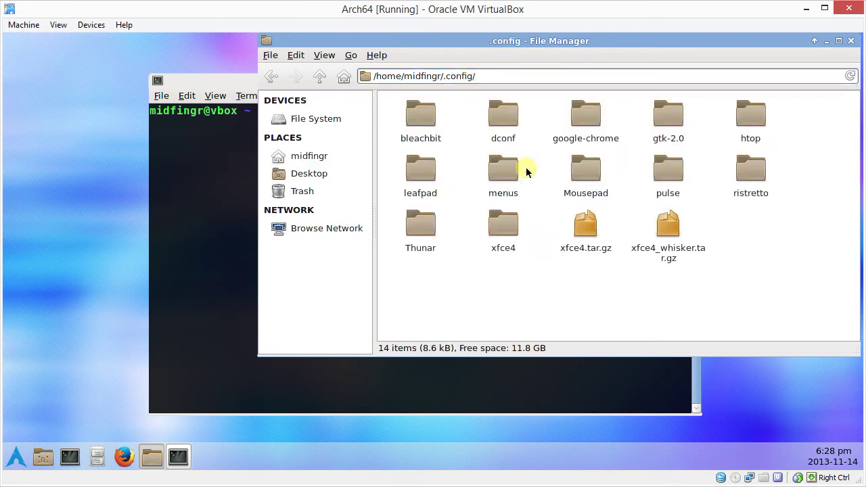
{"action": "double_click", "coordinate": [507, 228]}
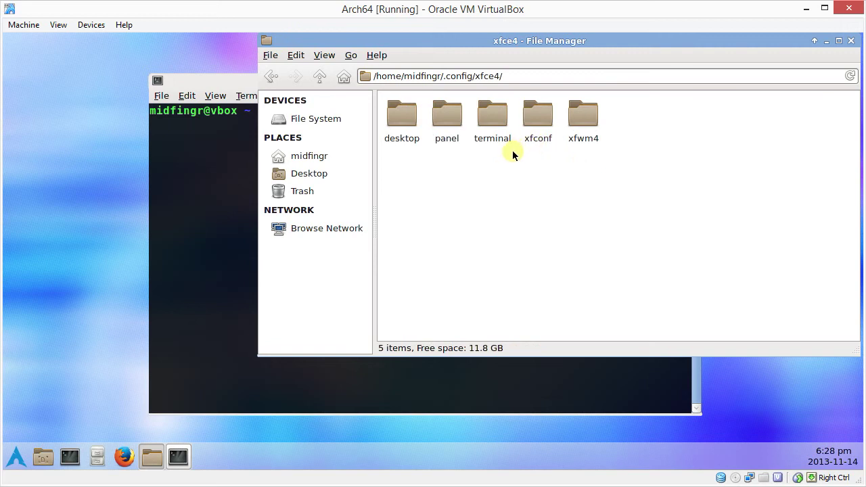
{"action": "left_click", "coordinate": [501, 116]}
{"action": "left_click_drag", "start_coordinate": [495, 42], "coordinate": [391, 61]}
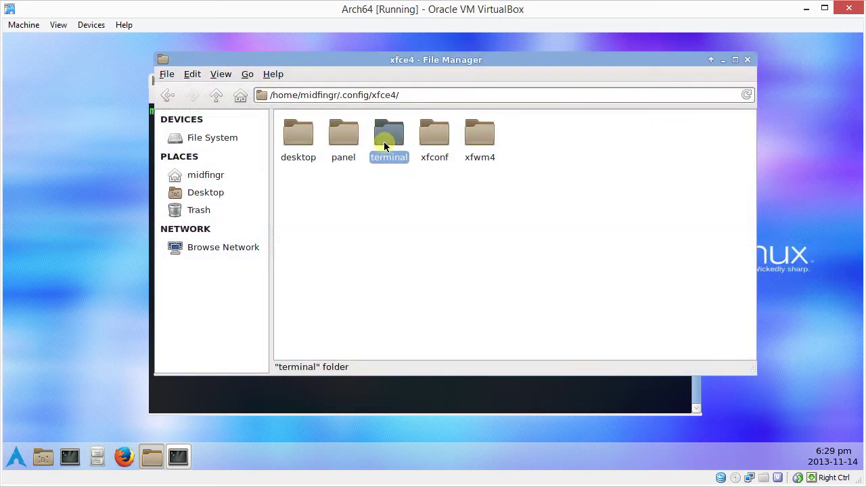
{"action": "double_click", "coordinate": [384, 146]}
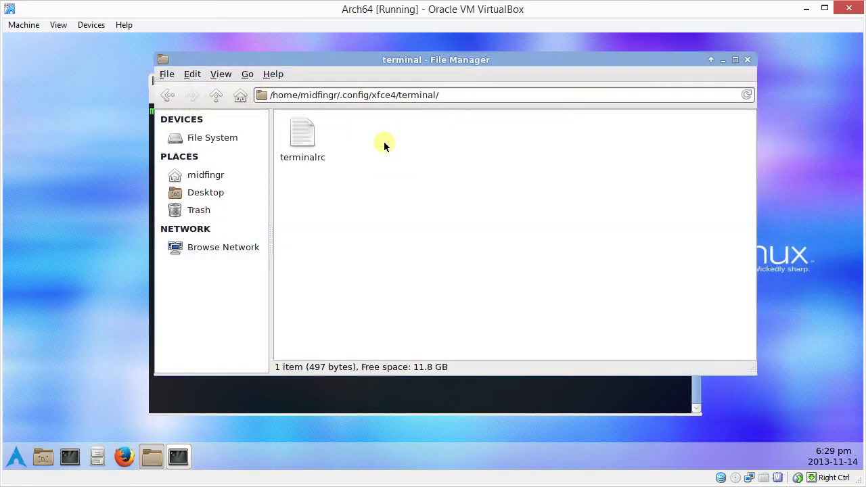
Step: Open terminalrc in Mousepad and check MiscCursorShape is TERMINAL_CURSOR_SHAPE_UNDERLINE
{"action": "double_click", "coordinate": [304, 157]}
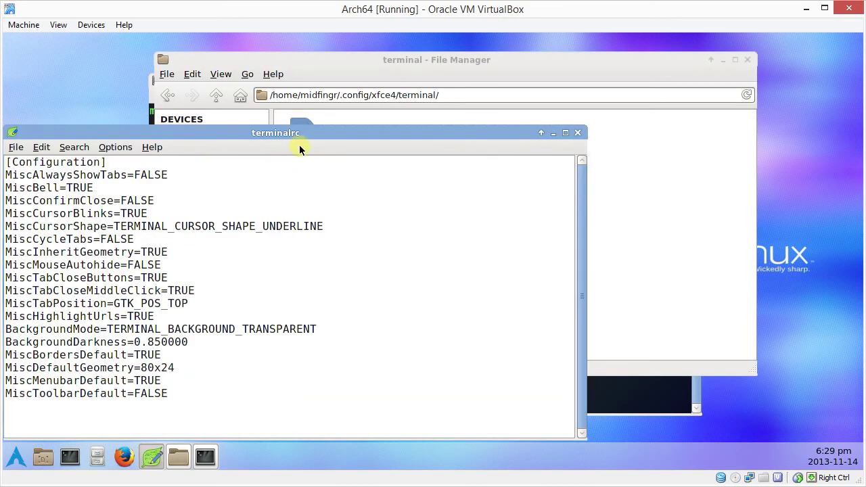
{"action": "left_click_drag", "start_coordinate": [293, 133], "coordinate": [393, 52]}
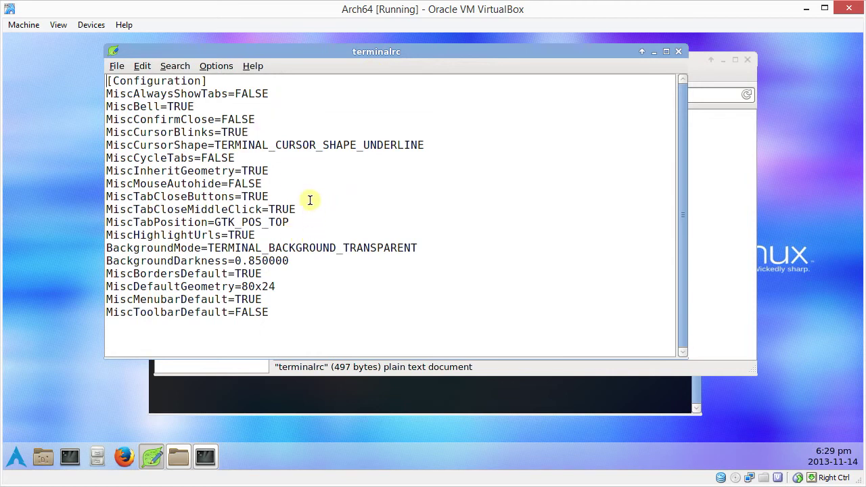
{"action": "left_click_drag", "start_coordinate": [215, 146], "coordinate": [429, 146]}
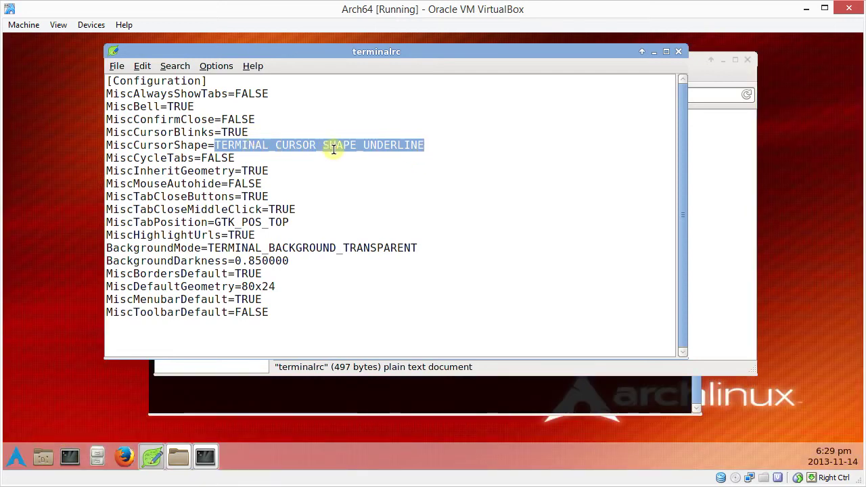
{"action": "left_click", "coordinate": [429, 146]}
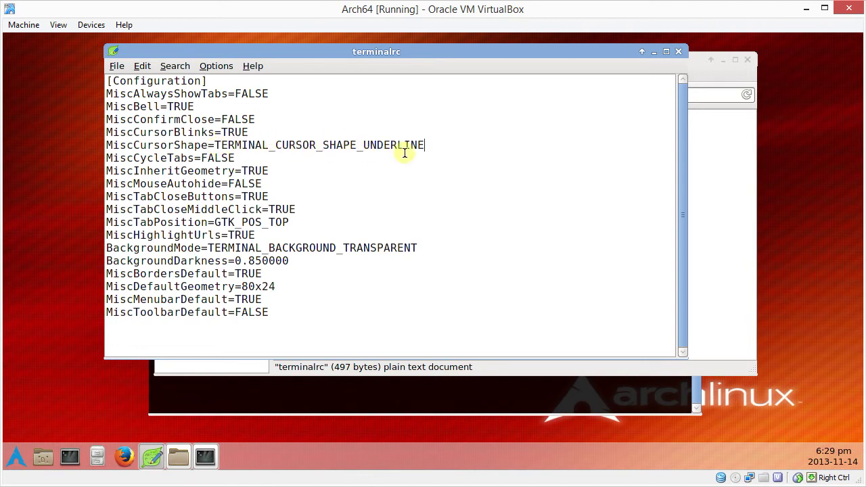
Step: Close Mousepad, the file manager and the terminal window
{"action": "left_click", "coordinate": [678, 52]}
{"action": "left_click", "coordinate": [611, 128]}
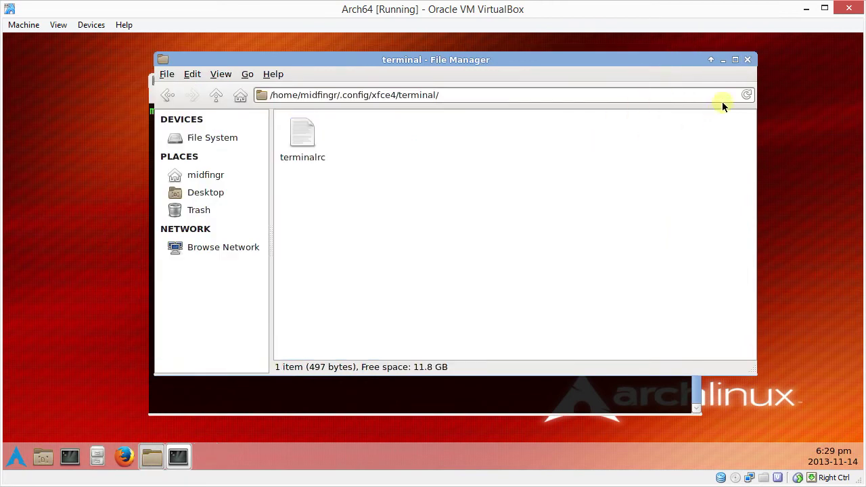
{"action": "left_click", "coordinate": [748, 60]}
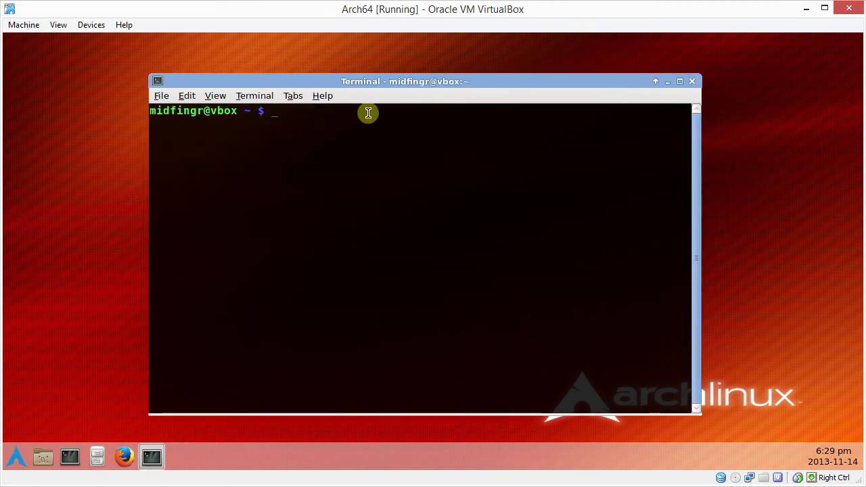
{"action": "mouse_move", "coordinate": [436, 84]}
{"action": "left_mouse_down"}
{"action": "mouse_move", "coordinate": [517, 112]}
{"action": "mouse_move", "coordinate": [501, 85]}
{"action": "mouse_move", "coordinate": [396, 82]}
{"action": "mouse_move", "coordinate": [435, 81]}
{"action": "left_mouse_up"}
{"action": "key", "text": "alt+F4"}
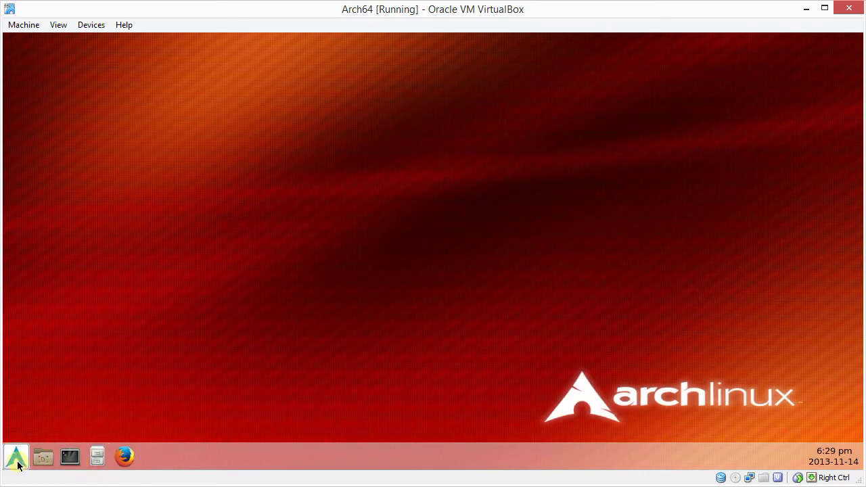
Step: Set the Appearance style to Greybird
{"action": "left_click", "coordinate": [97, 457]}
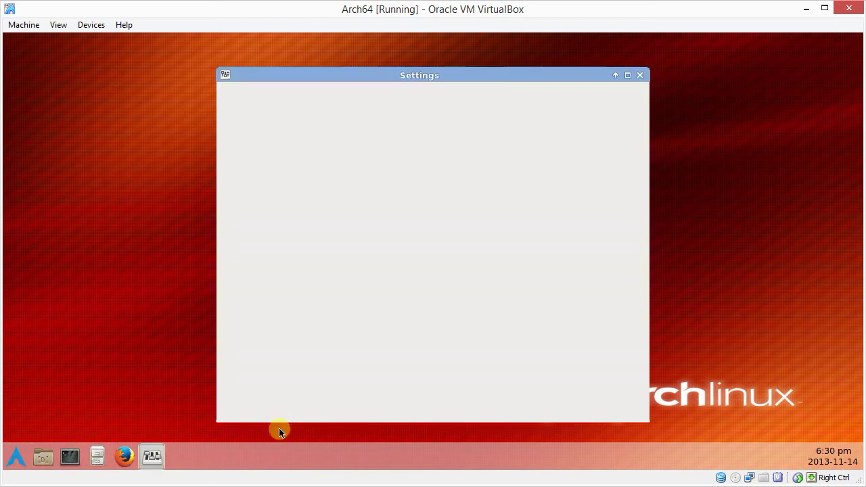
{"action": "left_click", "coordinate": [283, 170]}
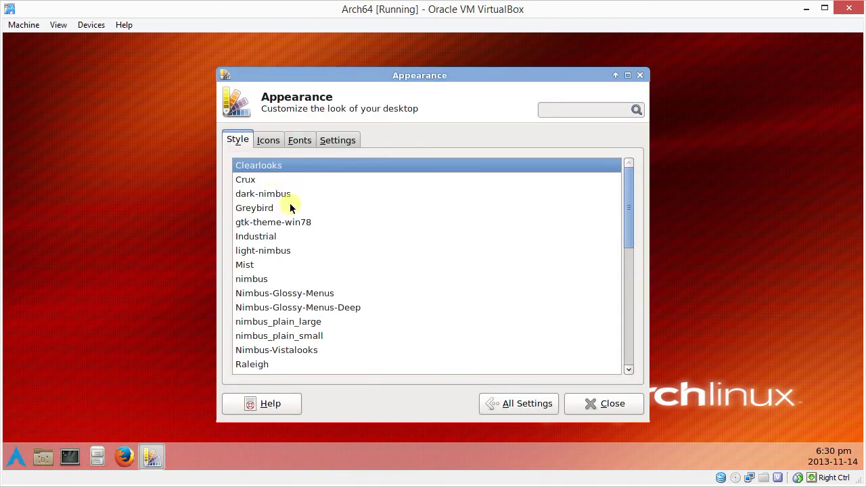
{"action": "left_click", "coordinate": [276, 209]}
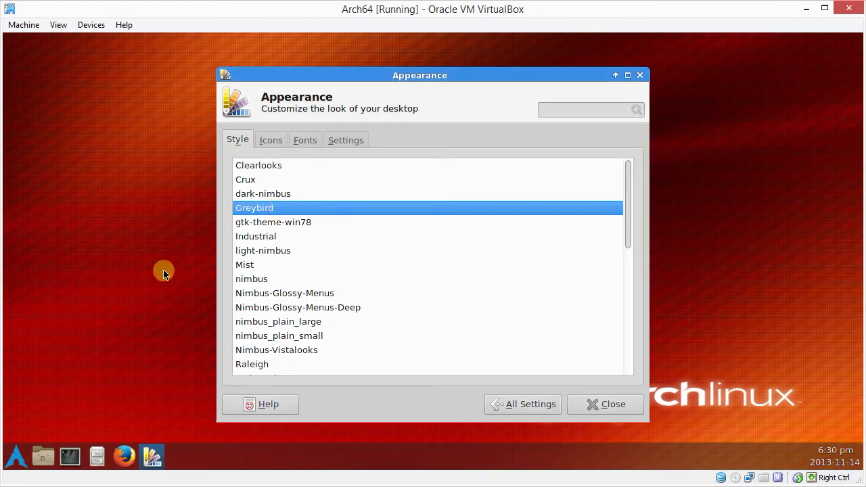
Step: Apply the elementary Xfce icon theme after trying nimbus and Win2-7, then close Appearance
{"action": "left_click", "coordinate": [271, 140]}
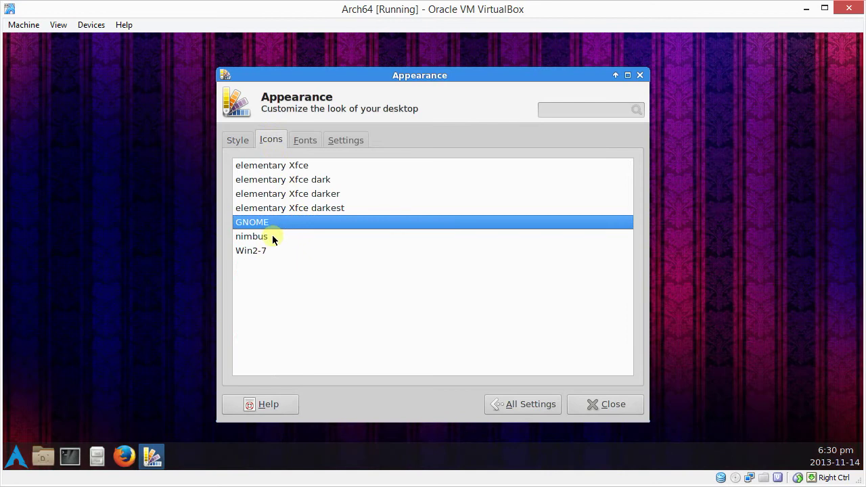
{"action": "left_click", "coordinate": [273, 237]}
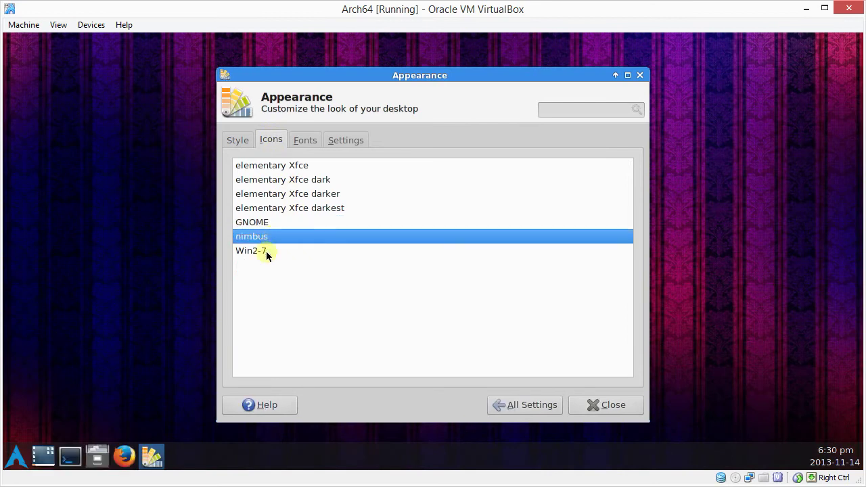
{"action": "left_click", "coordinate": [266, 250]}
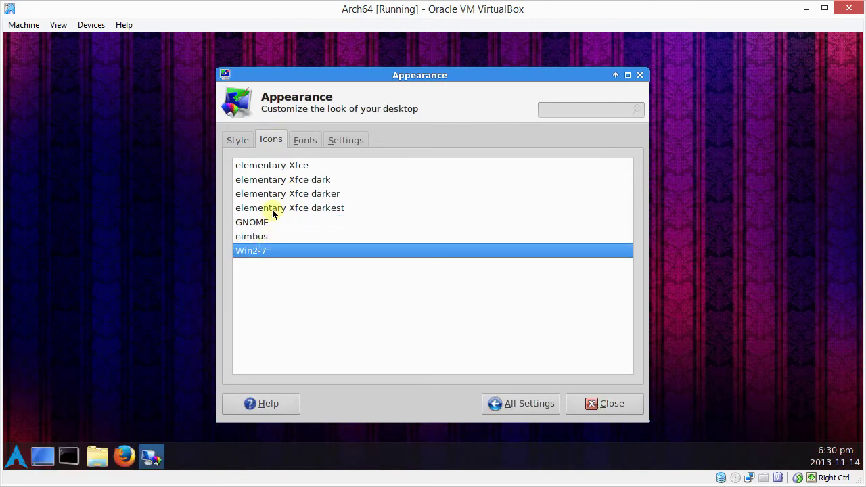
{"action": "left_click", "coordinate": [264, 167]}
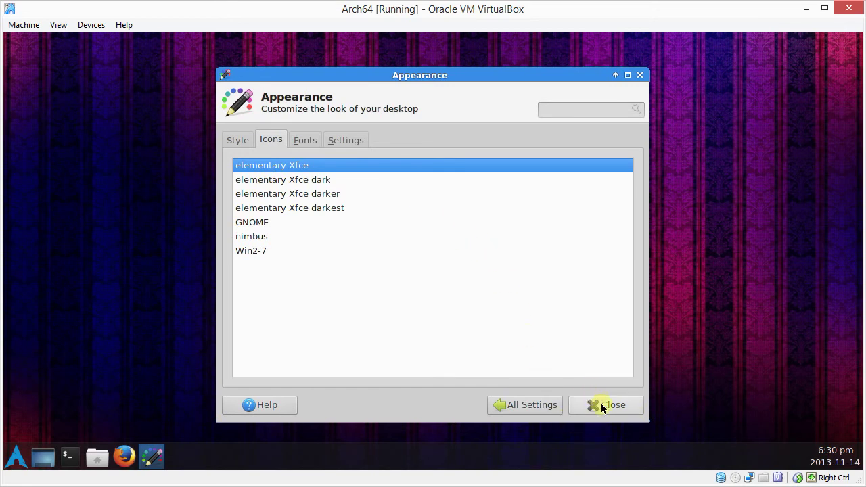
{"action": "left_click", "coordinate": [595, 404]}
Step: Open the home folder, then set the Window Manager theme to Greybird-compact in Settings Manager
{"action": "left_click", "coordinate": [107, 461]}
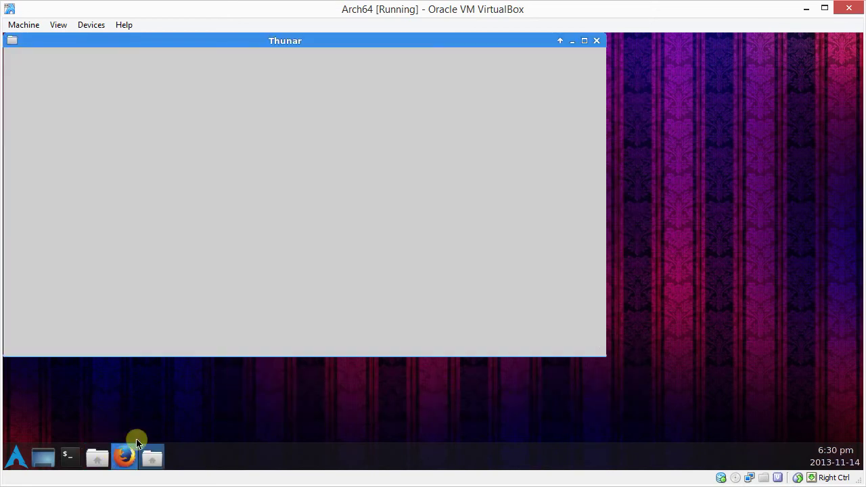
{"action": "left_click_drag", "start_coordinate": [293, 41], "coordinate": [414, 58]}
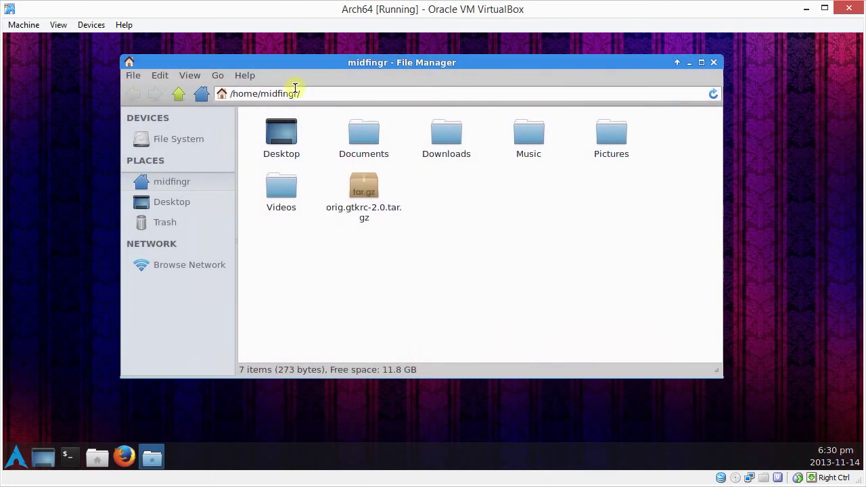
{"action": "left_click", "coordinate": [17, 461]}
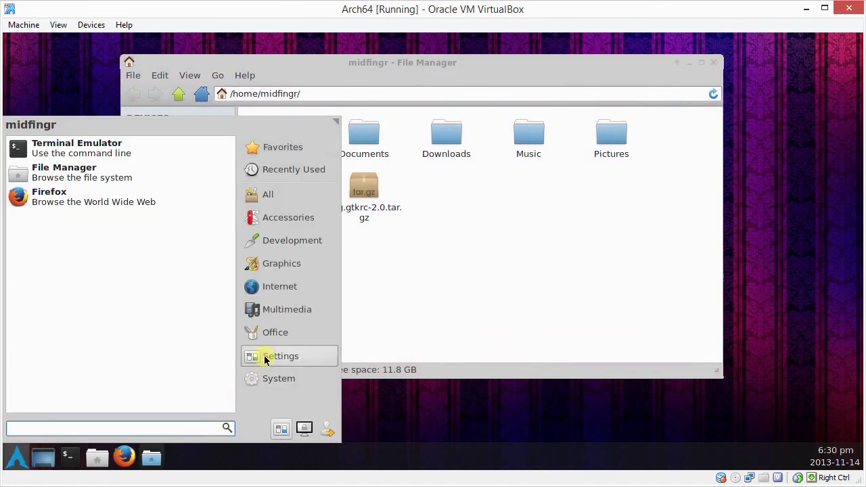
{"action": "left_click", "coordinate": [264, 356]}
{"action": "left_click", "coordinate": [278, 430]}
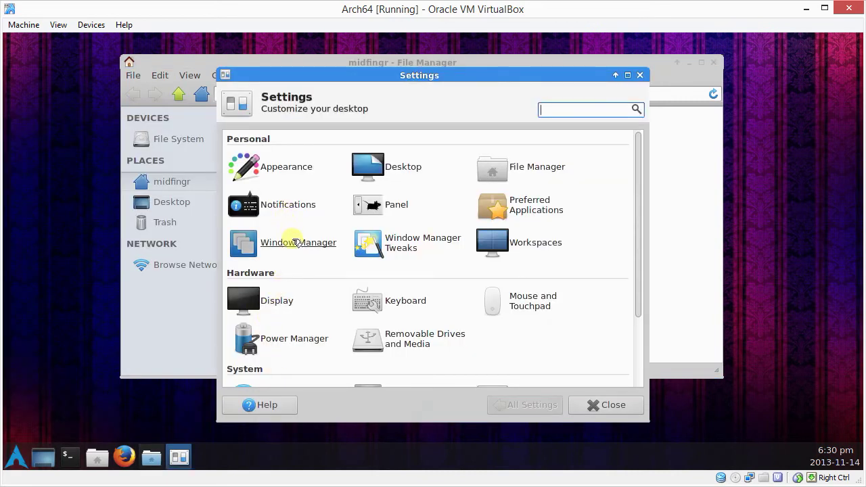
{"action": "left_click", "coordinate": [319, 250]}
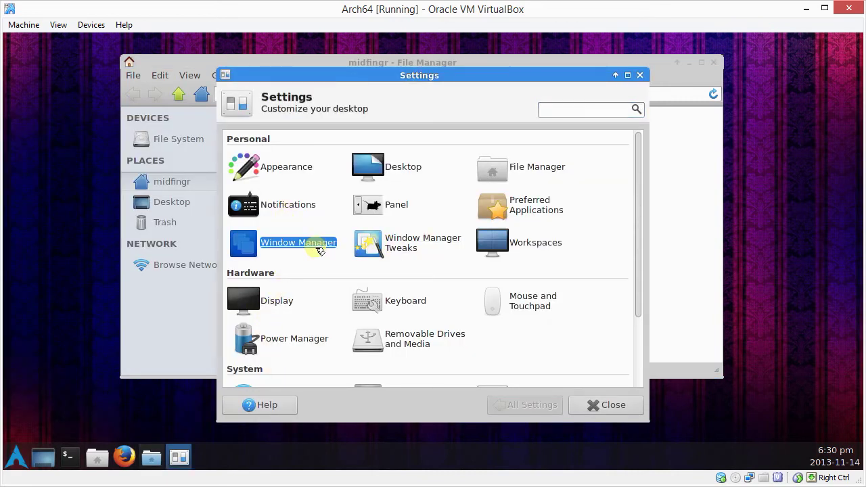
{"action": "scroll", "coordinate": [317, 244], "scroll_direction": "down", "scroll_amount": 5}
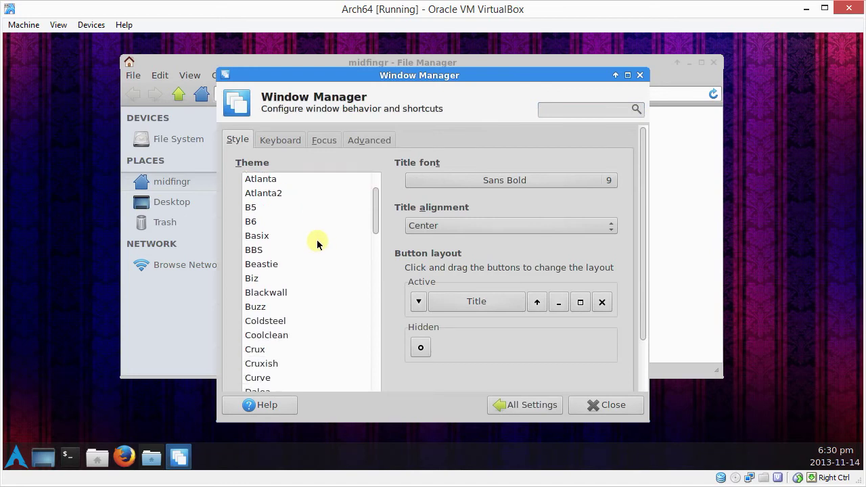
{"action": "scroll", "coordinate": [318, 242], "scroll_direction": "down", "scroll_amount": 4}
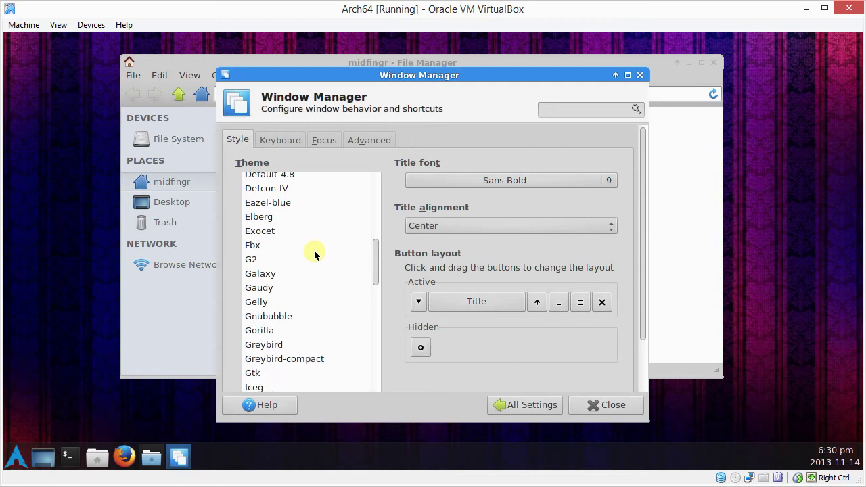
{"action": "left_click", "coordinate": [272, 347]}
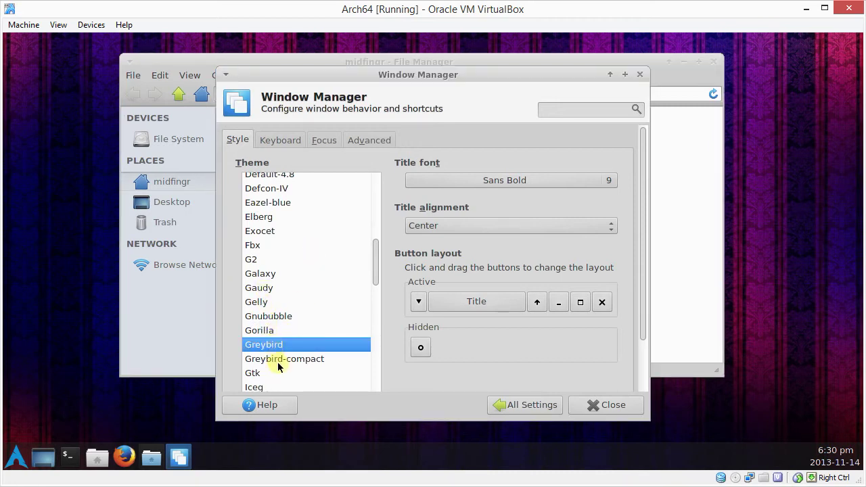
{"action": "left_click", "coordinate": [277, 360]}
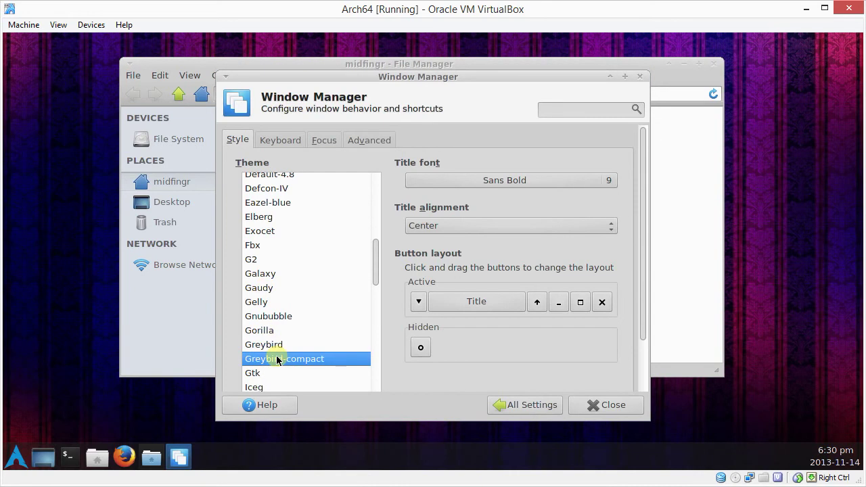
{"action": "left_click", "coordinate": [550, 405]}
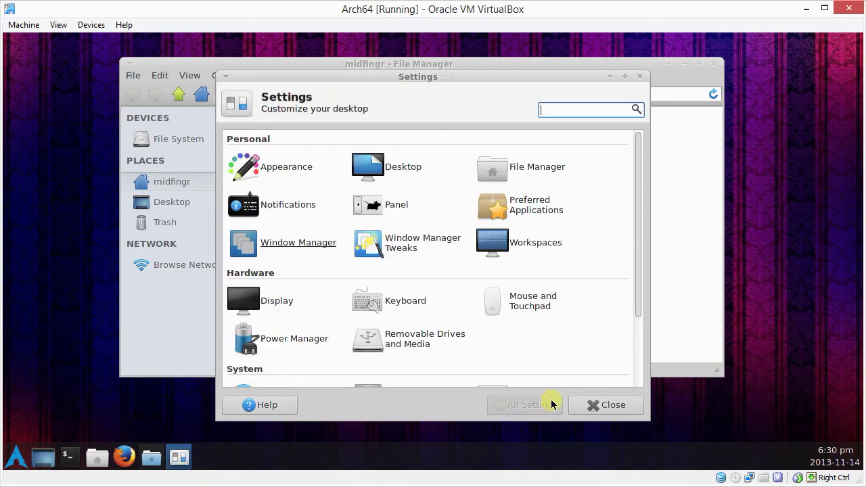
{"action": "left_click", "coordinate": [586, 405]}
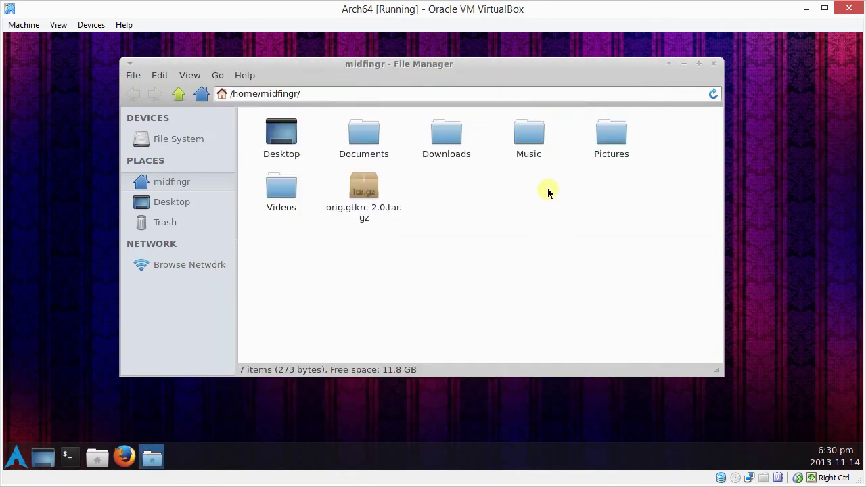
Step: Close the file manager window and dismiss the applications menu
{"action": "left_click", "coordinate": [715, 64]}
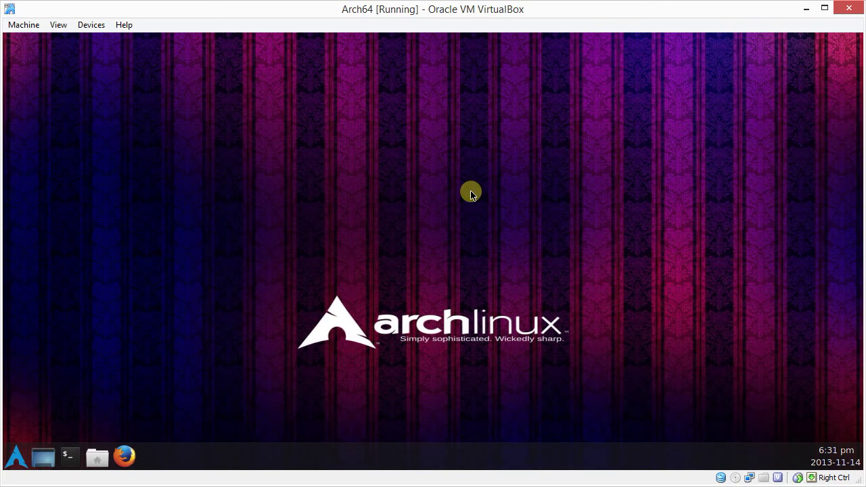
{"action": "key", "text": "super"}
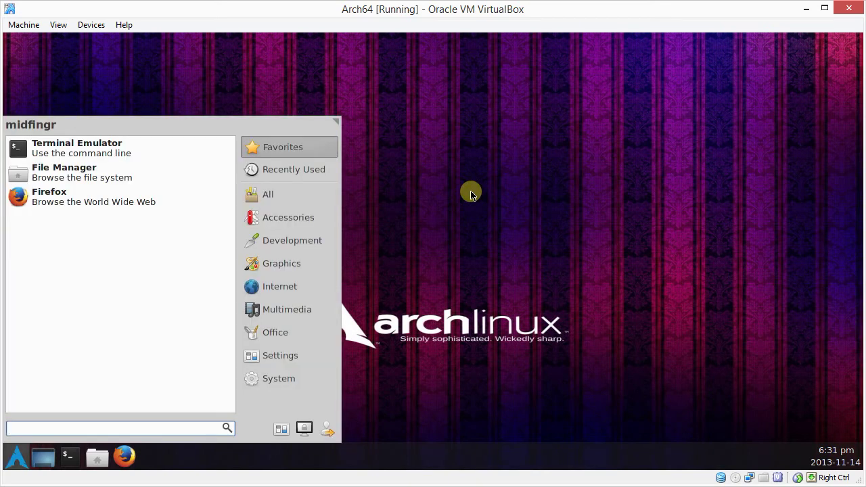
{"action": "key", "text": "super"}
{"action": "key", "text": "super"}
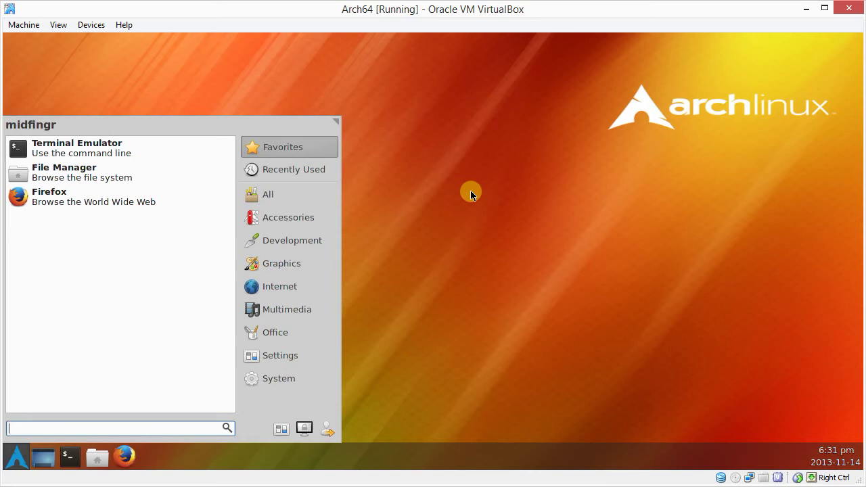
{"action": "left_click", "coordinate": [472, 194]}
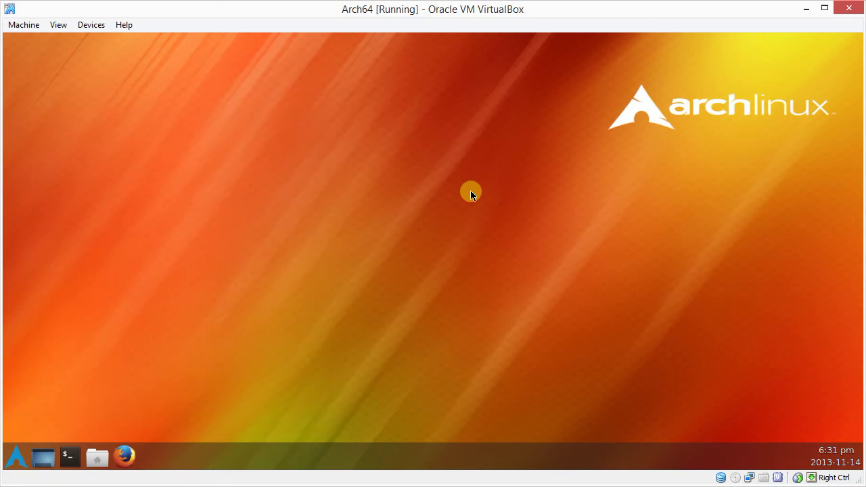
Step: Search 'lo' in the Whisker Menu to bring up Log Out, then cancel it
{"action": "key", "text": "super"}
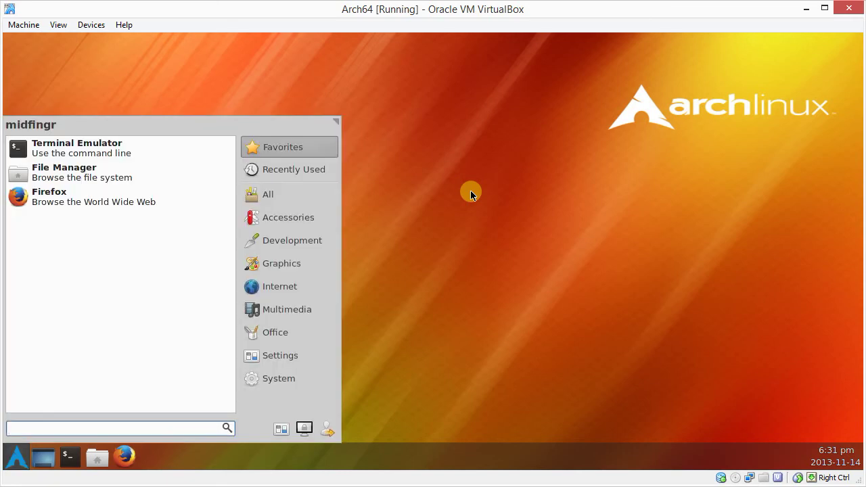
{"action": "type", "text": "lo"}
{"action": "key", "text": "Return"}
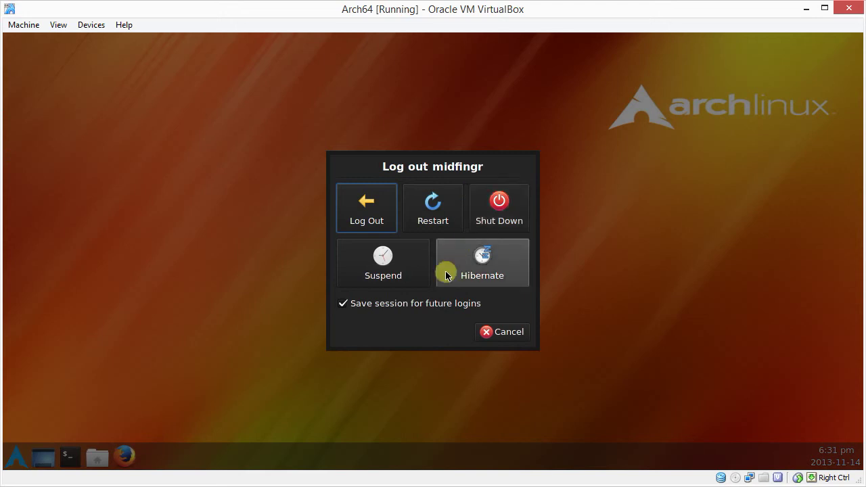
{"action": "left_click", "coordinate": [507, 332]}
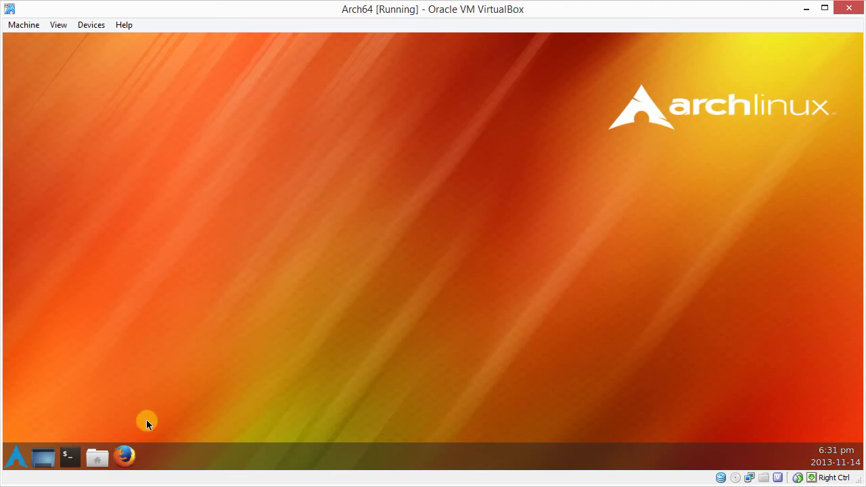
Step: Open the ~/.config folder in the file manager
{"action": "left_click", "coordinate": [97, 458]}
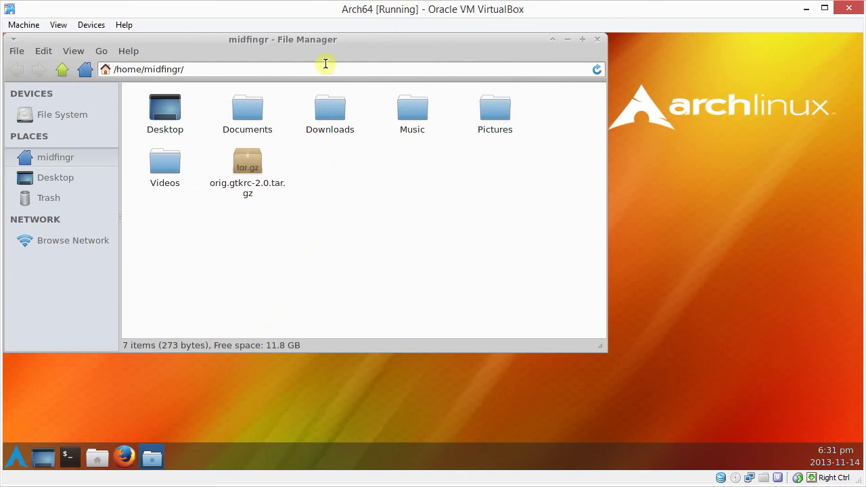
{"action": "left_click", "coordinate": [306, 66]}
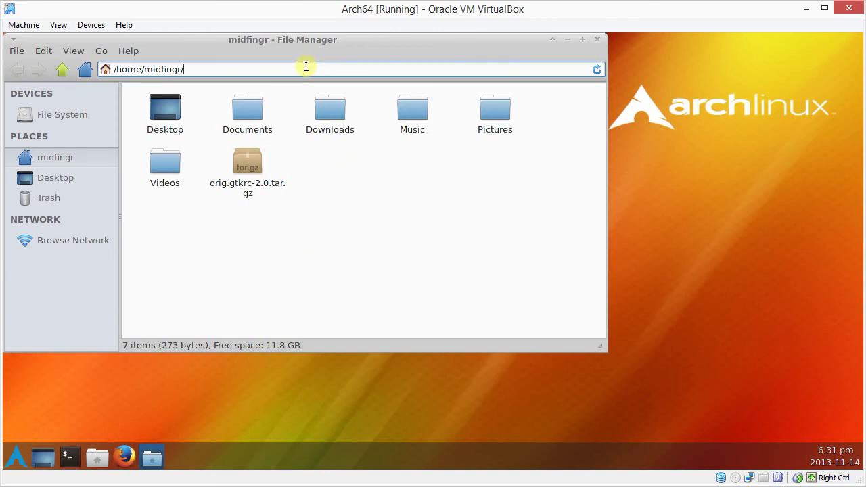
{"action": "type", "text": ".c"}
{"action": "key", "text": "Down"}
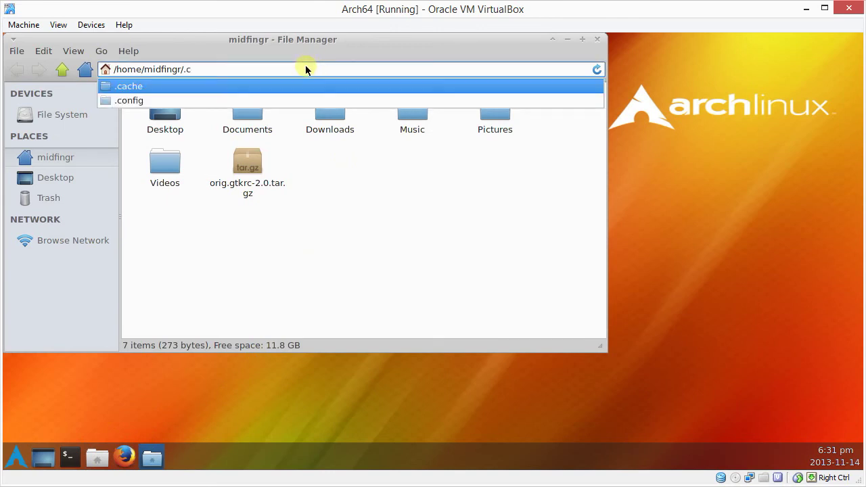
{"action": "key", "text": "Down"}
{"action": "key", "text": "Return"}
{"action": "key", "text": "Return"}
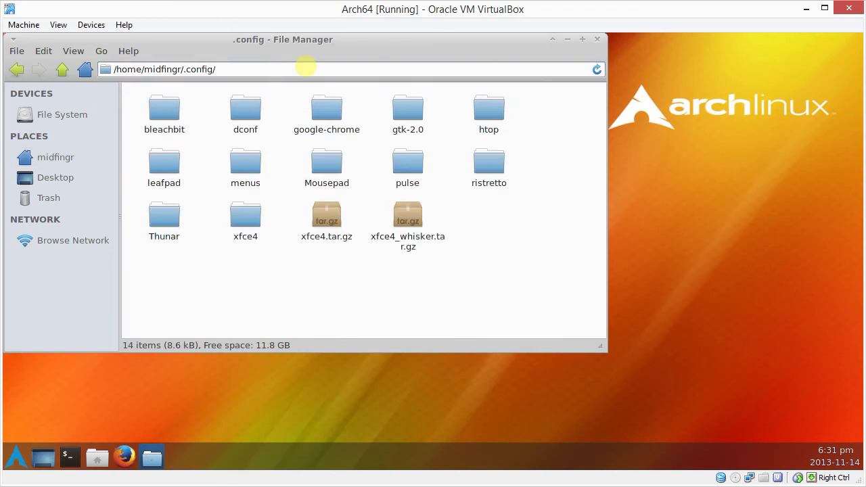
Step: Archive the xfce4 folder as xfce4_custom1.tar.gz
{"action": "right_click", "coordinate": [251, 229]}
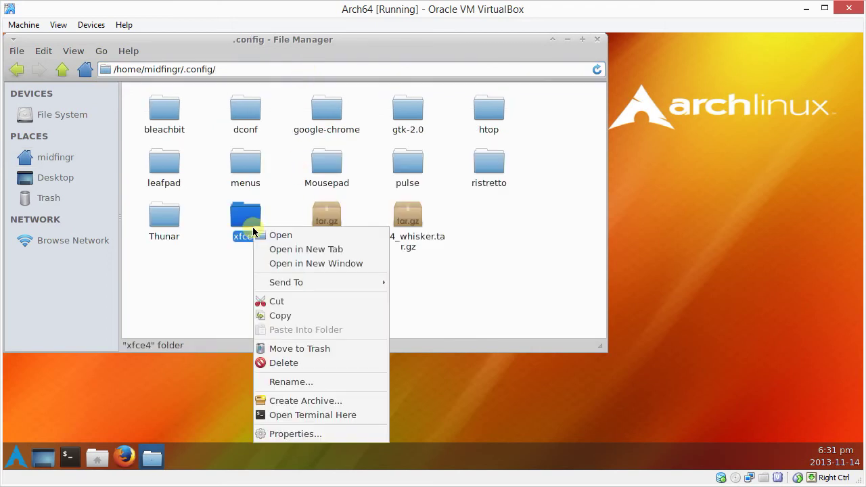
{"action": "left_click", "coordinate": [342, 399]}
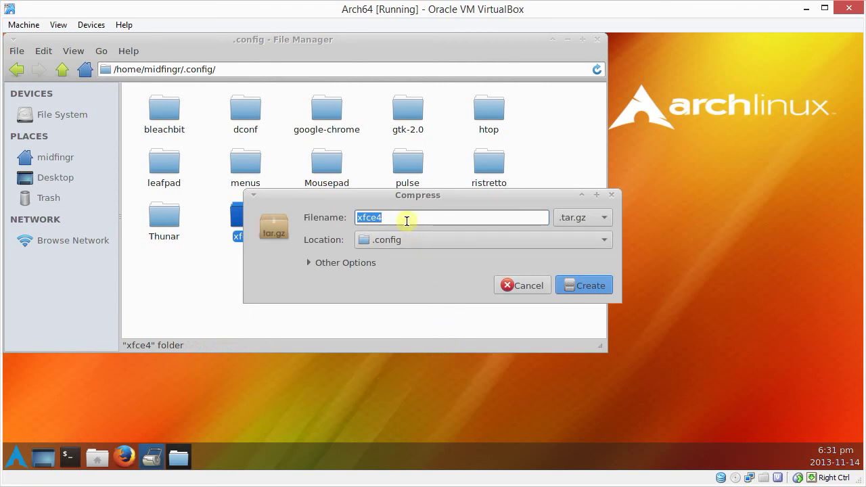
{"action": "left_click", "coordinate": [407, 220]}
{"action": "type", "text": "_cu"}
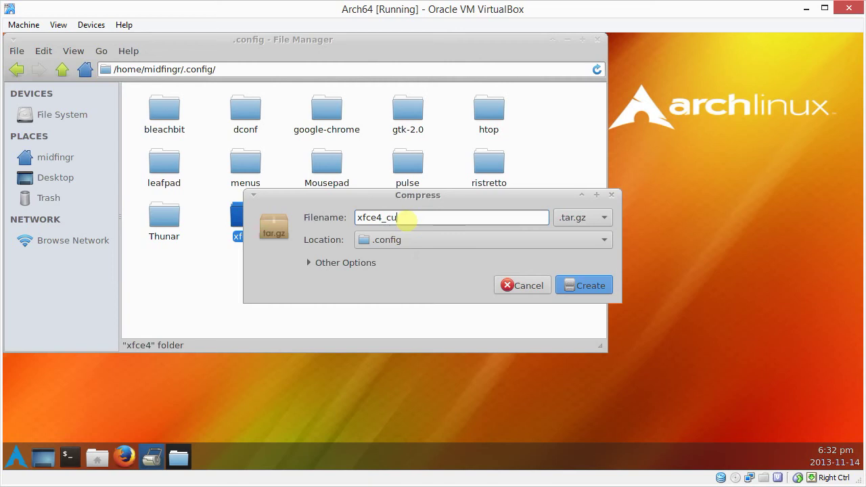
{"action": "type", "text": "stom1"}
{"action": "key", "text": "Return"}
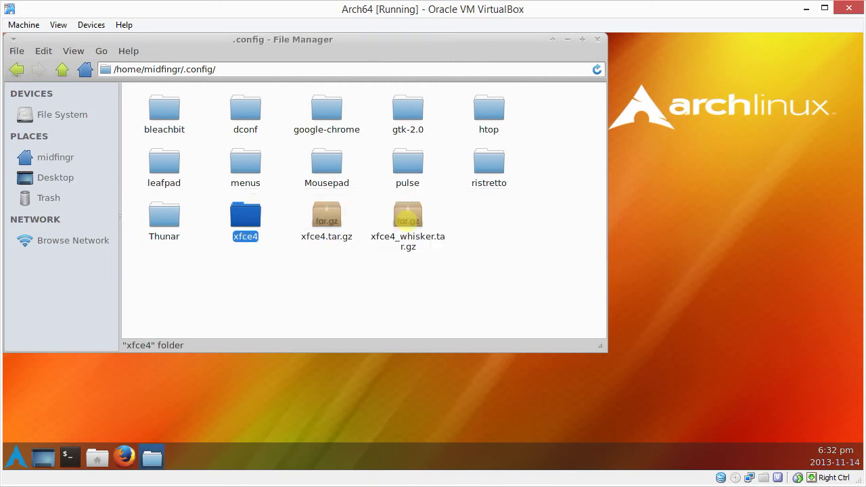
Step: Compare the sizes of xfce4.tar.gz, xfce4_custom1.tar.gz and xfce4_whisker.tar.gz
{"action": "left_click", "coordinate": [468, 270]}
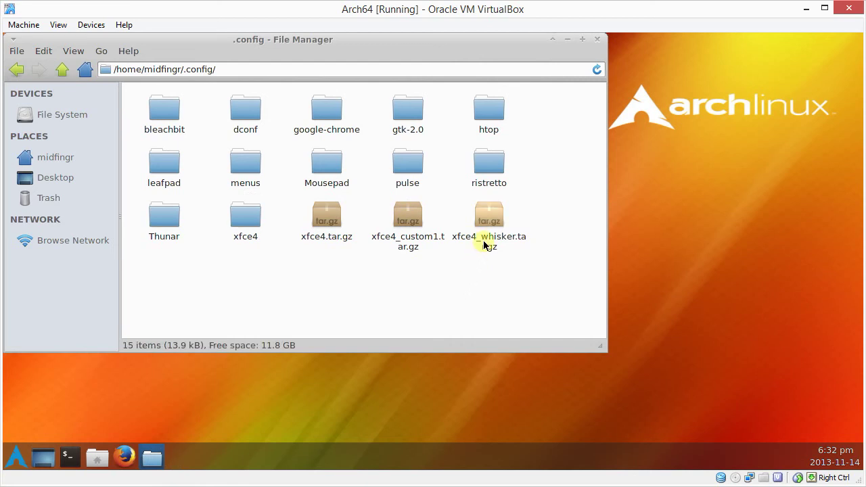
{"action": "left_click", "coordinate": [413, 238]}
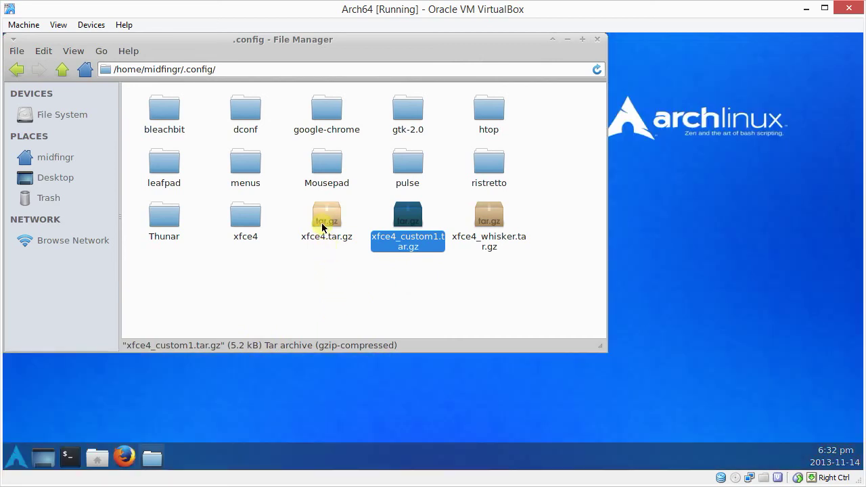
{"action": "left_click", "coordinate": [322, 228]}
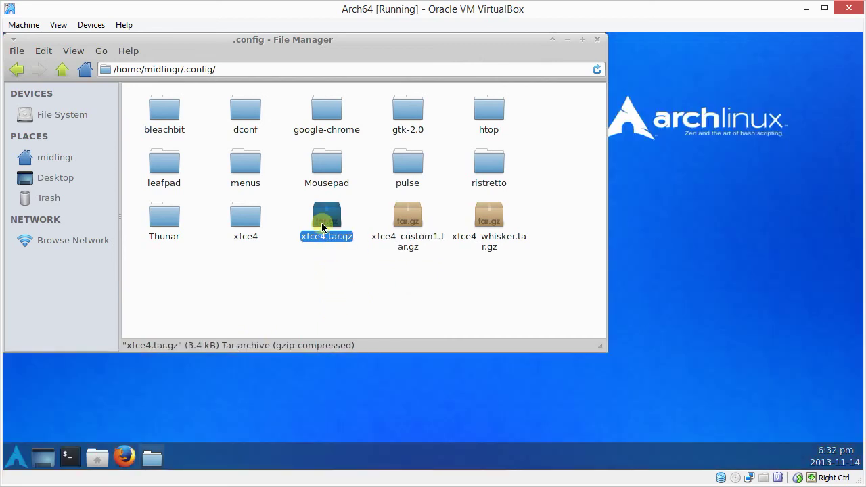
{"action": "left_click", "coordinate": [501, 227]}
{"action": "left_click", "coordinate": [408, 218]}
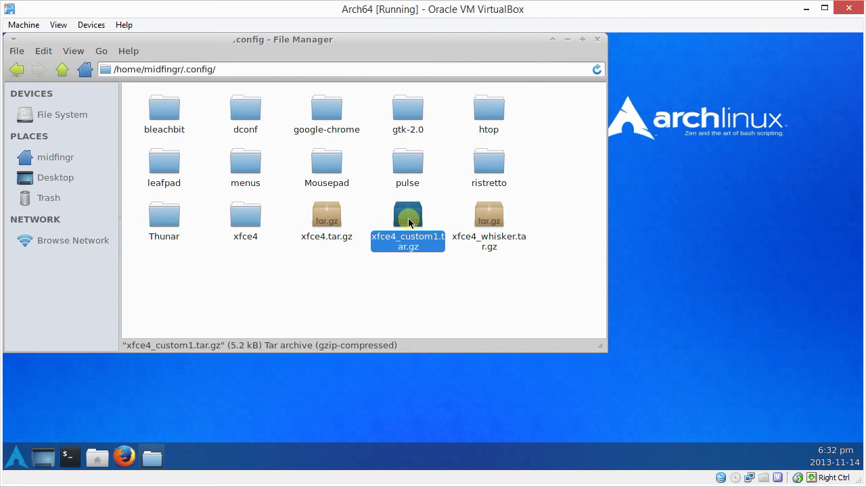
{"action": "left_click", "coordinate": [479, 223]}
{"action": "left_click", "coordinate": [415, 243]}
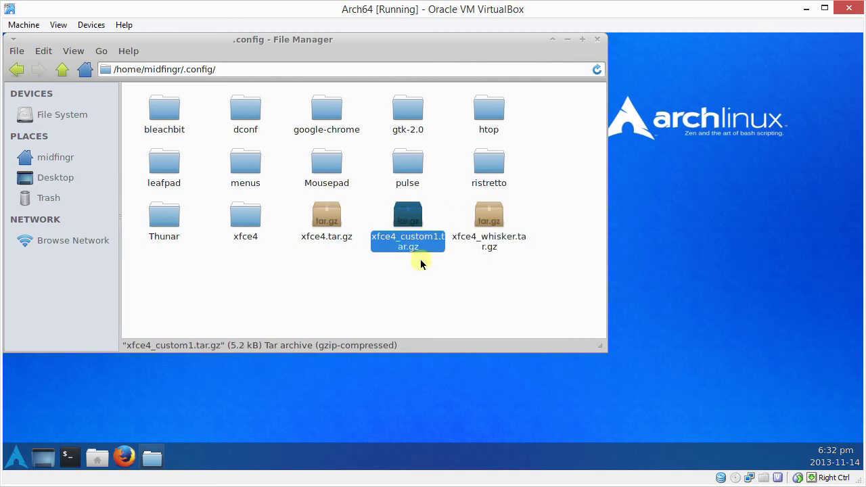
{"action": "left_click", "coordinate": [420, 276]}
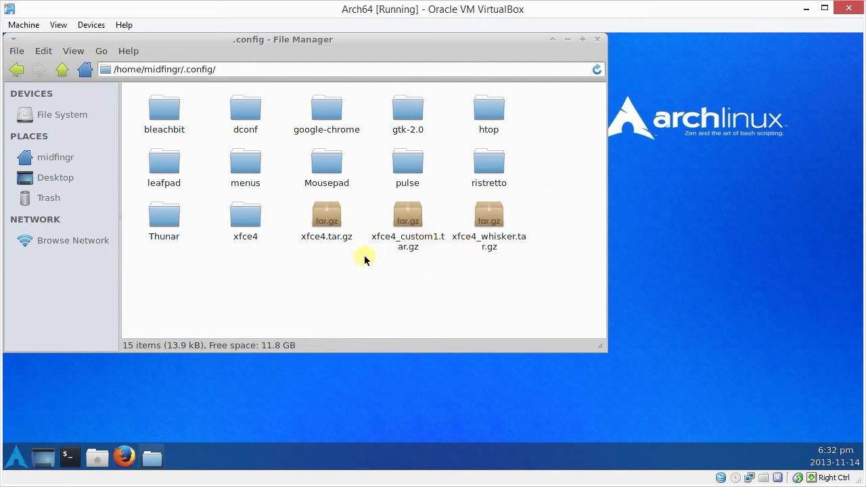
Step: Select all three archives together, then close the file manager
{"action": "left_click", "coordinate": [337, 237]}
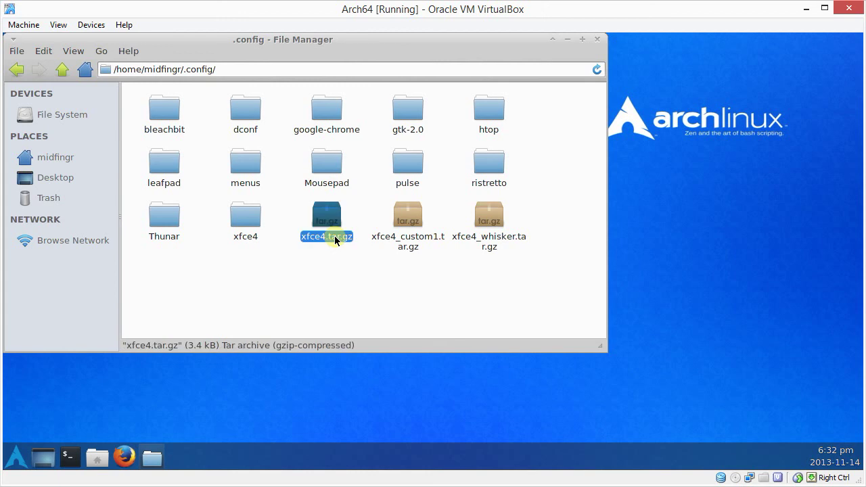
{"action": "left_click", "coordinate": [412, 244], "text": "ctrl"}
{"action": "left_click", "coordinate": [491, 244], "text": "ctrl"}
{"action": "left_click", "coordinate": [459, 265]}
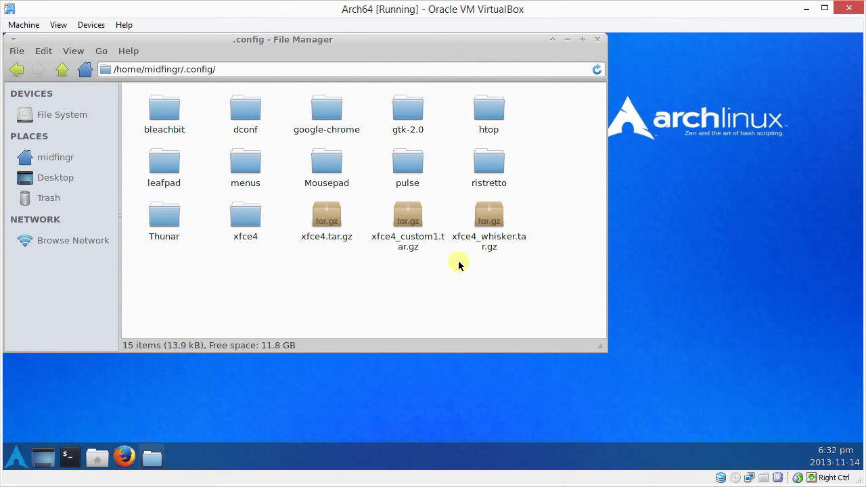
{"action": "key", "text": "alt+F4"}
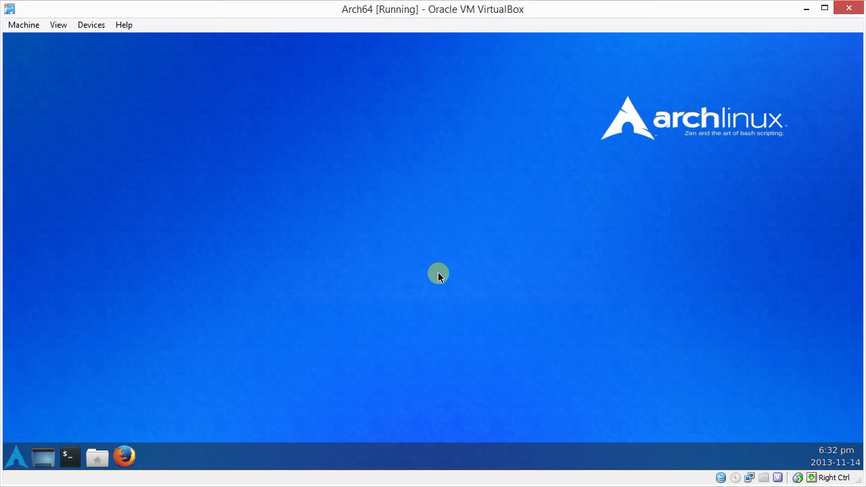
{"action": "left_click", "coordinate": [15, 461]}
{"action": "left_click", "coordinate": [15, 460]}
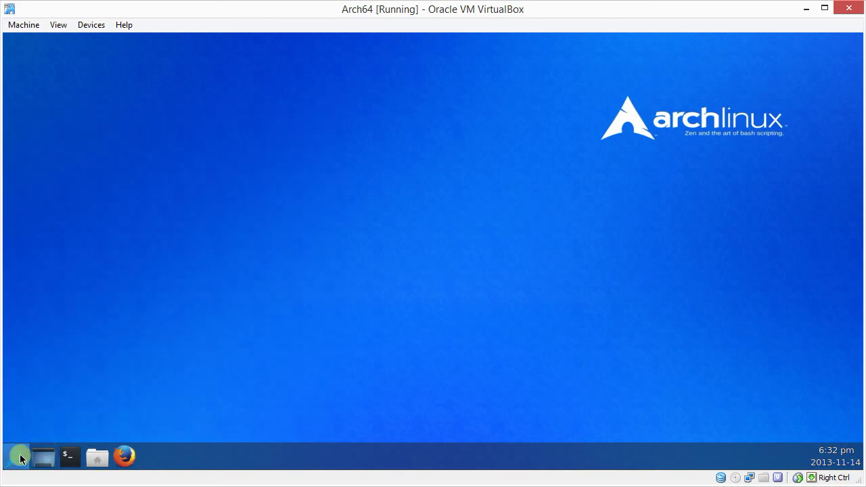
{"action": "left_click", "coordinate": [21, 459]}
{"action": "left_click", "coordinate": [20, 458]}
{"action": "left_click", "coordinate": [21, 460]}
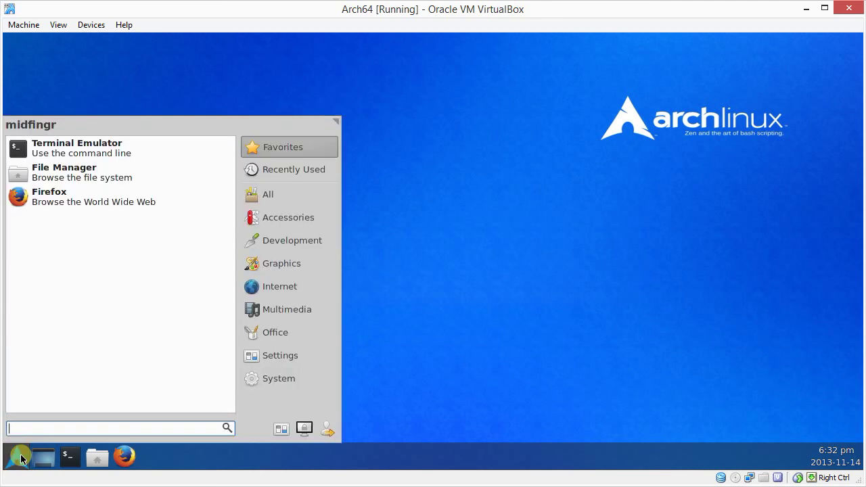
{"action": "left_click", "coordinate": [21, 458]}
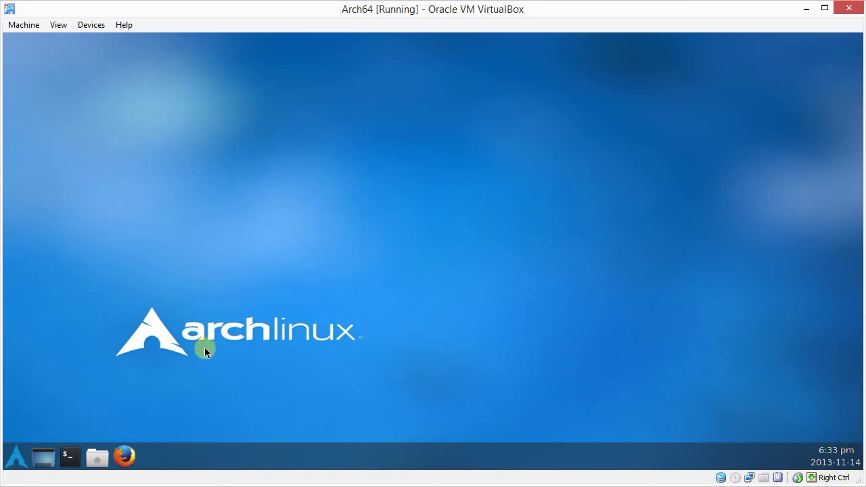
Step: Launch Notifications settings via a 'no' search and set the theme to Greybird
{"action": "left_click", "coordinate": [16, 460]}
{"action": "type", "text": "no"}
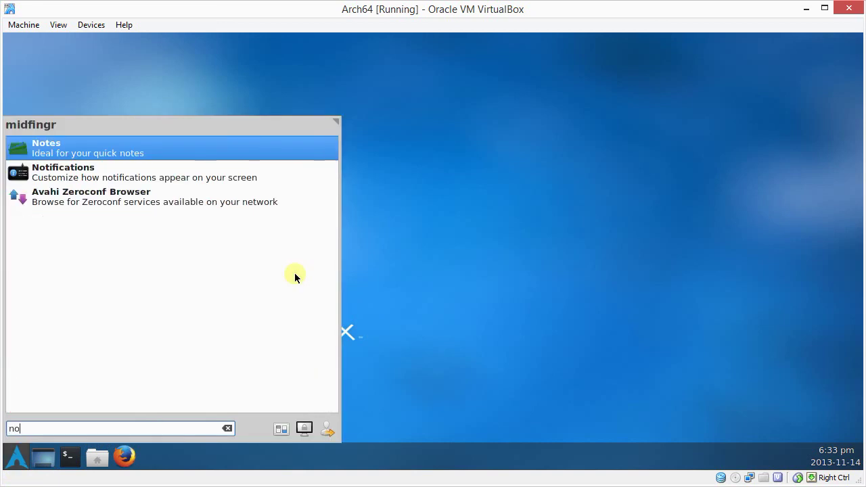
{"action": "key", "text": "Down"}
{"action": "key", "text": "Return"}
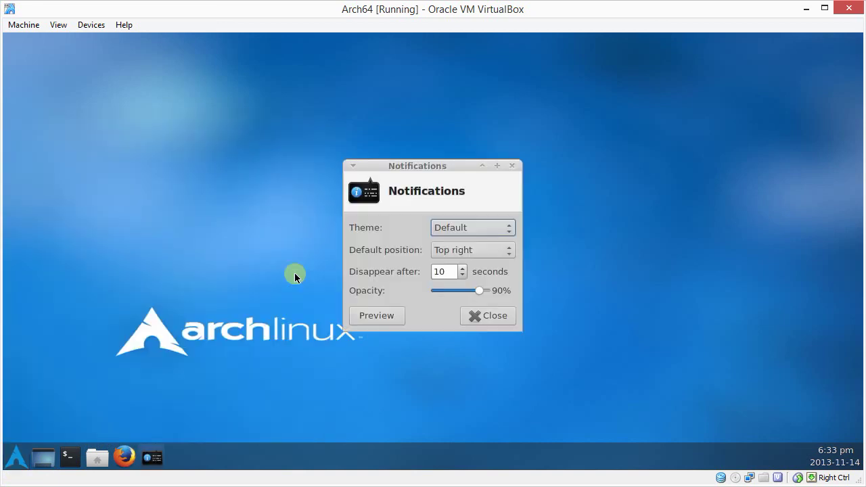
{"action": "left_click_drag", "start_coordinate": [394, 165], "coordinate": [342, 139]}
{"action": "left_click", "coordinate": [419, 199]}
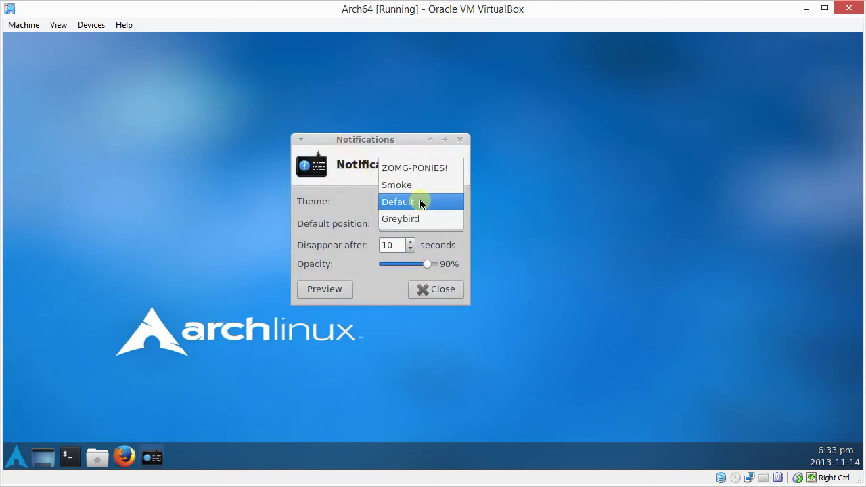
{"action": "left_click", "coordinate": [420, 219]}
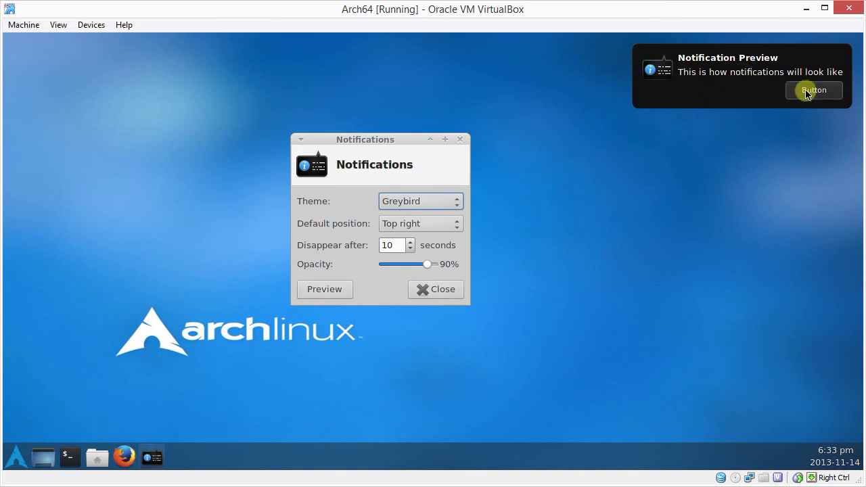
Step: Preview opacities of 36%, 53% and 70%, settling on 80% notification opacity
{"action": "left_click_drag", "start_coordinate": [428, 265], "coordinate": [404, 268]}
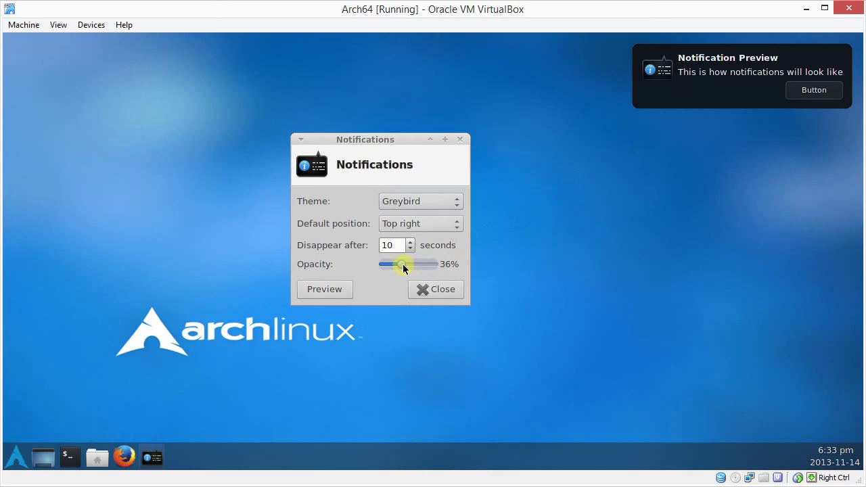
{"action": "left_click", "coordinate": [339, 287]}
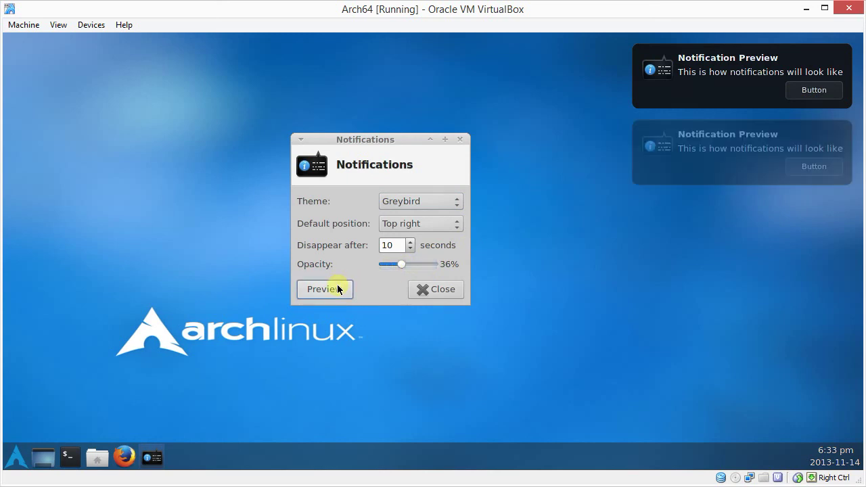
{"action": "left_click_drag", "start_coordinate": [404, 270], "coordinate": [410, 268]}
{"action": "left_click", "coordinate": [339, 289]}
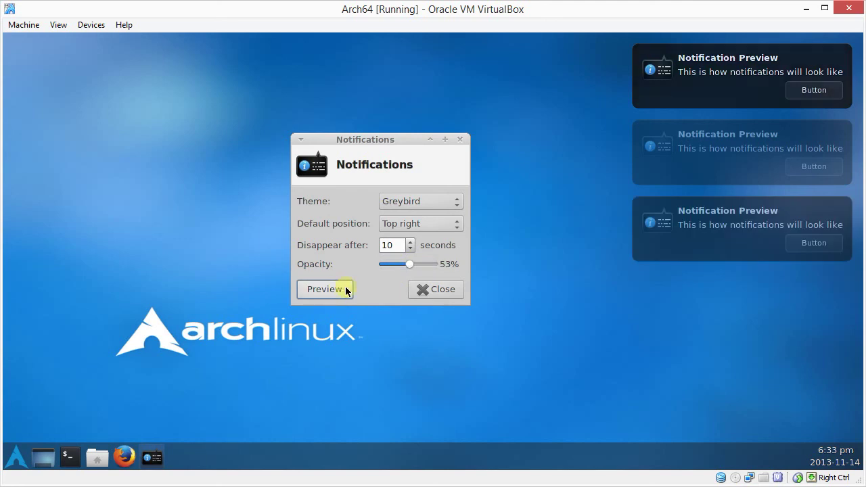
{"action": "left_click_drag", "start_coordinate": [410, 268], "coordinate": [418, 268]}
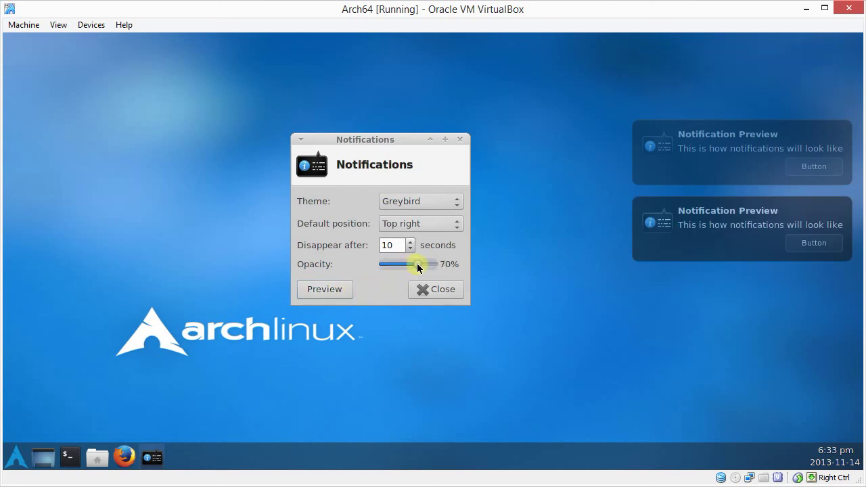
{"action": "left_click", "coordinate": [332, 291]}
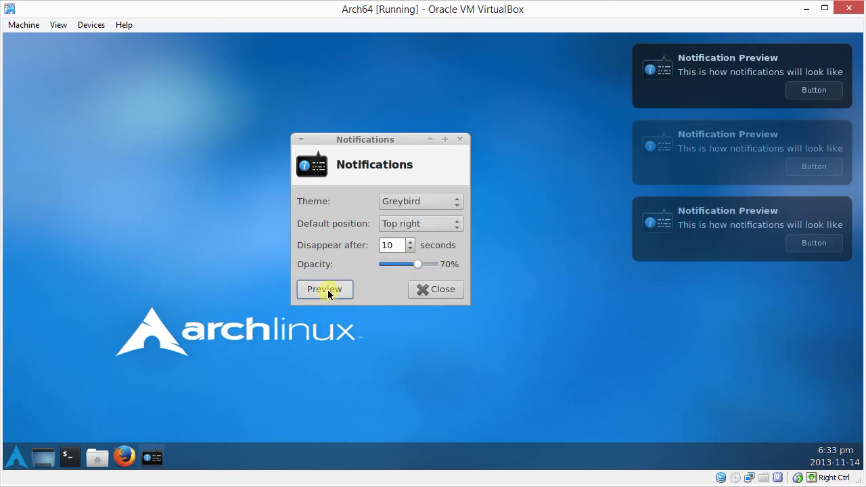
{"action": "left_click", "coordinate": [820, 242]}
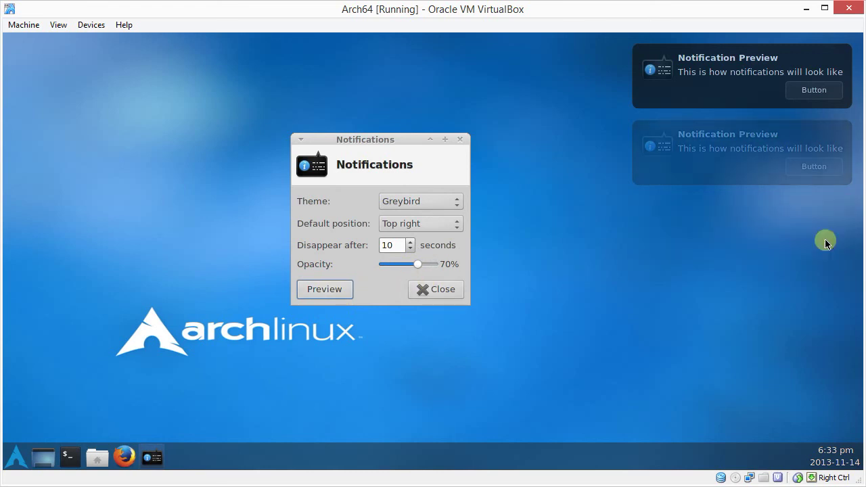
{"action": "left_click", "coordinate": [807, 97]}
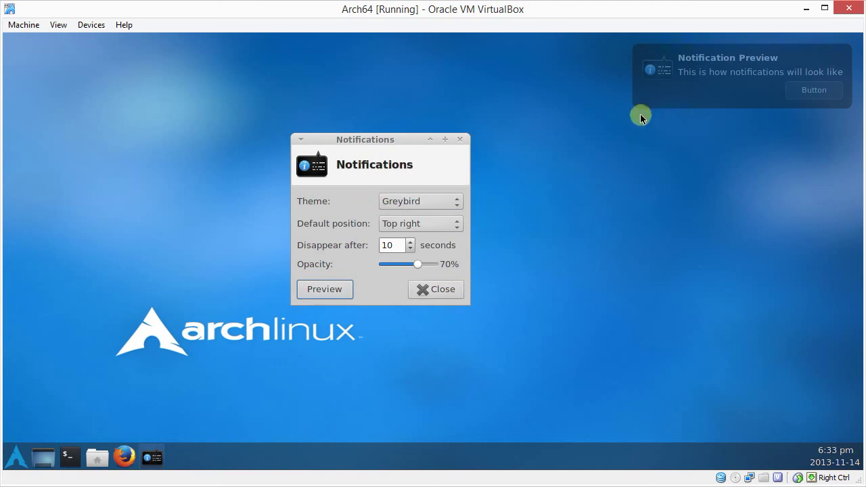
{"action": "left_click_drag", "start_coordinate": [421, 264], "coordinate": [428, 267]}
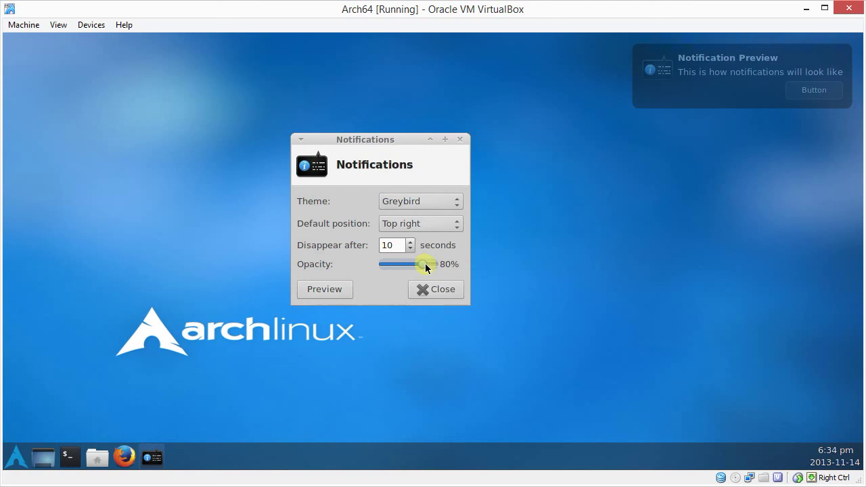
{"action": "left_click", "coordinate": [802, 109]}
{"action": "left_click", "coordinate": [338, 290]}
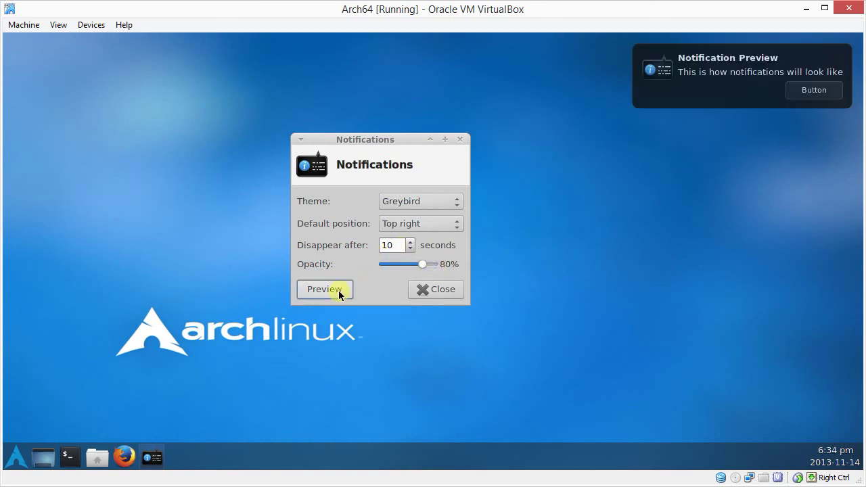
{"action": "left_click", "coordinate": [815, 92]}
{"action": "left_click", "coordinate": [450, 290]}
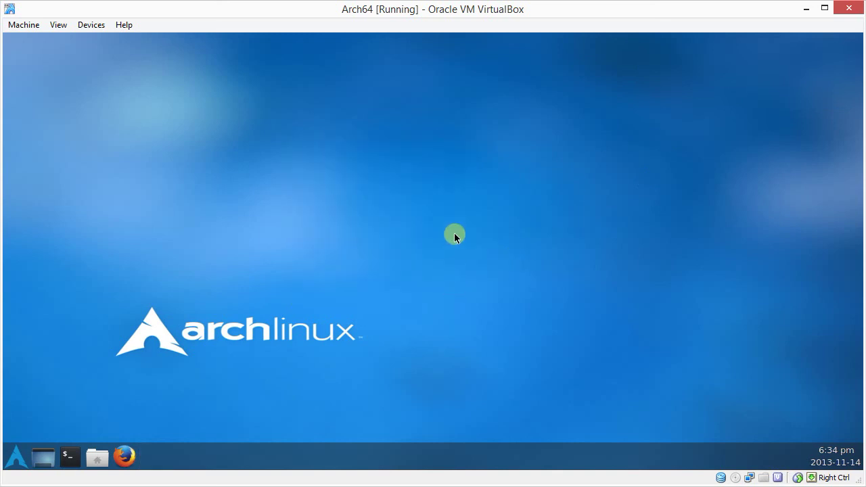